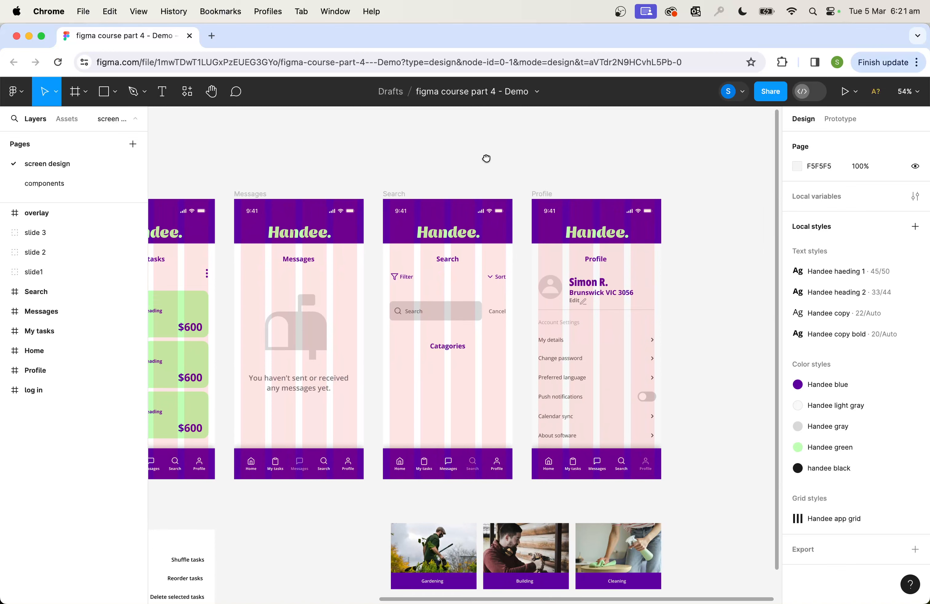
Select the Home frame and hide the layout grids on the app screens
{"action": "left_click_drag", "start_coordinate": [486, 159], "coordinate": [617, 158]}
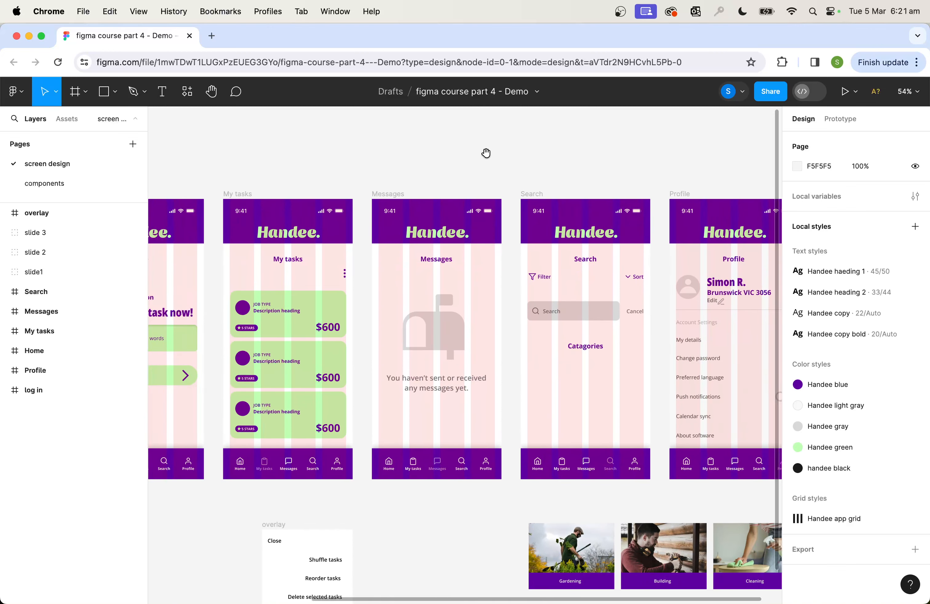
{"action": "left_click_drag", "start_coordinate": [437, 154], "coordinate": [570, 151]}
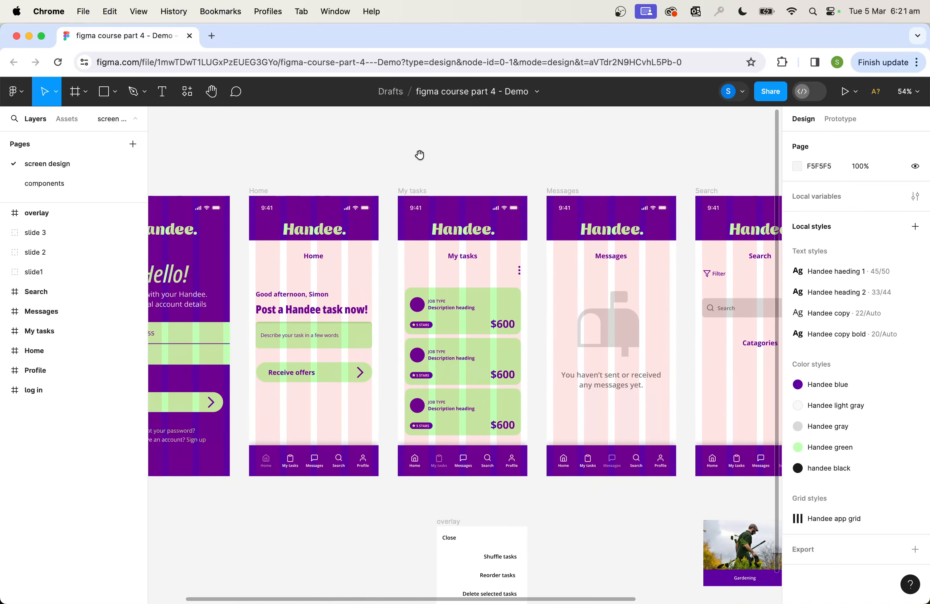
{"action": "left_click_drag", "start_coordinate": [420, 156], "coordinate": [513, 153]}
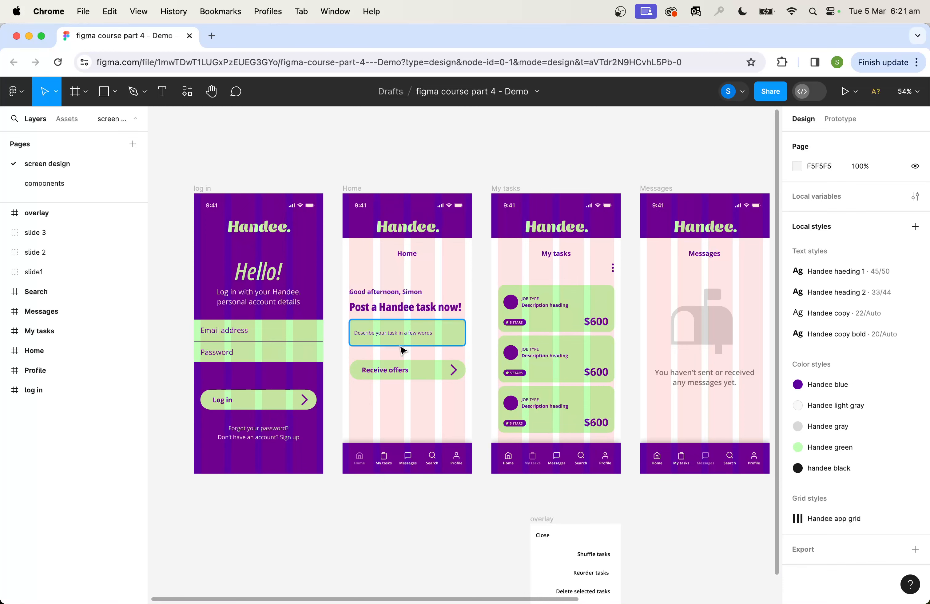
{"action": "left_click_drag", "start_coordinate": [622, 158], "coordinate": [689, 153]}
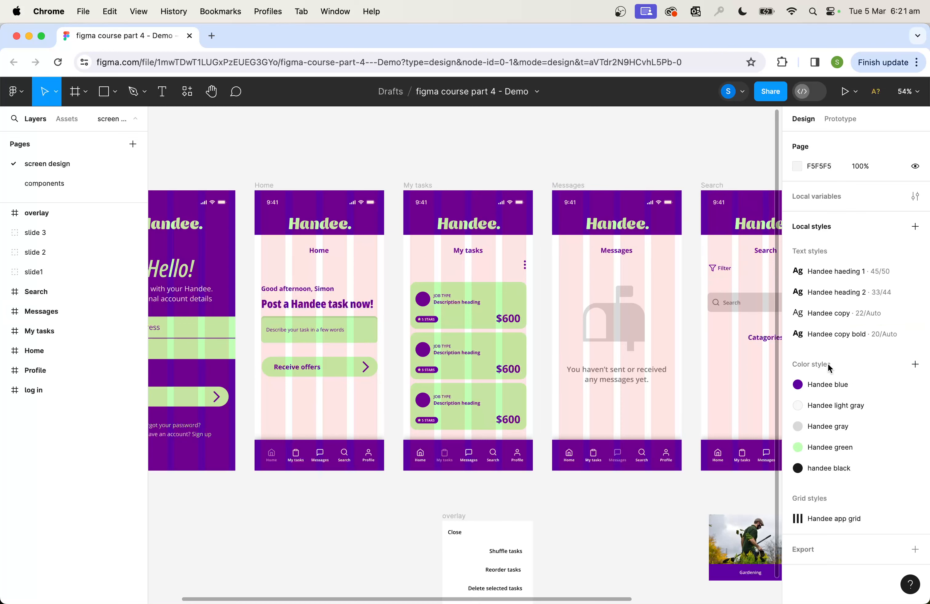
{"action": "left_click", "coordinate": [260, 187]}
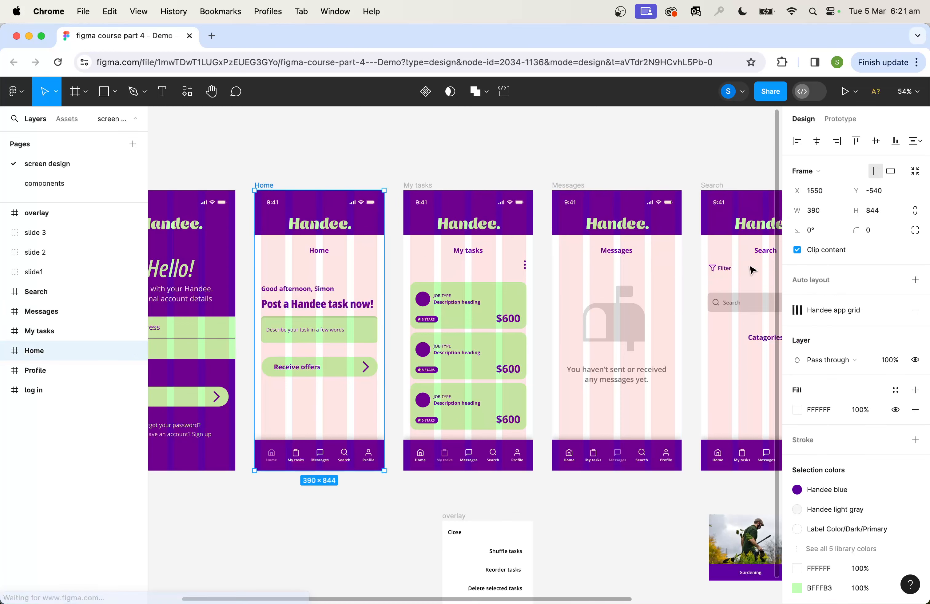
{"action": "key", "text": "ctrl+g"}
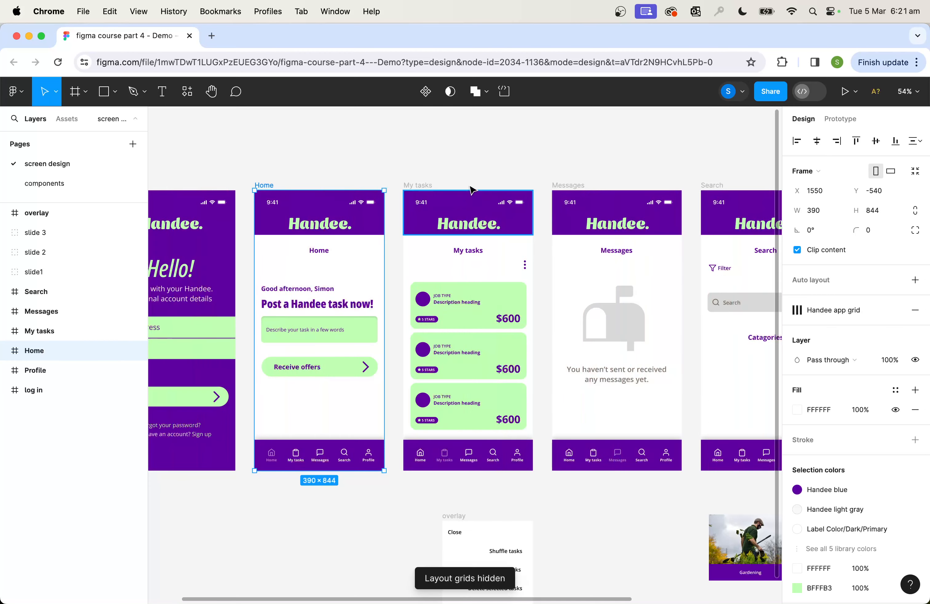
Examine the log in, Home, My tasks, Messages, Search and Profile screens at 100% zoom
{"action": "left_click", "coordinate": [419, 162]}
{"action": "key", "text": "shift+0"}
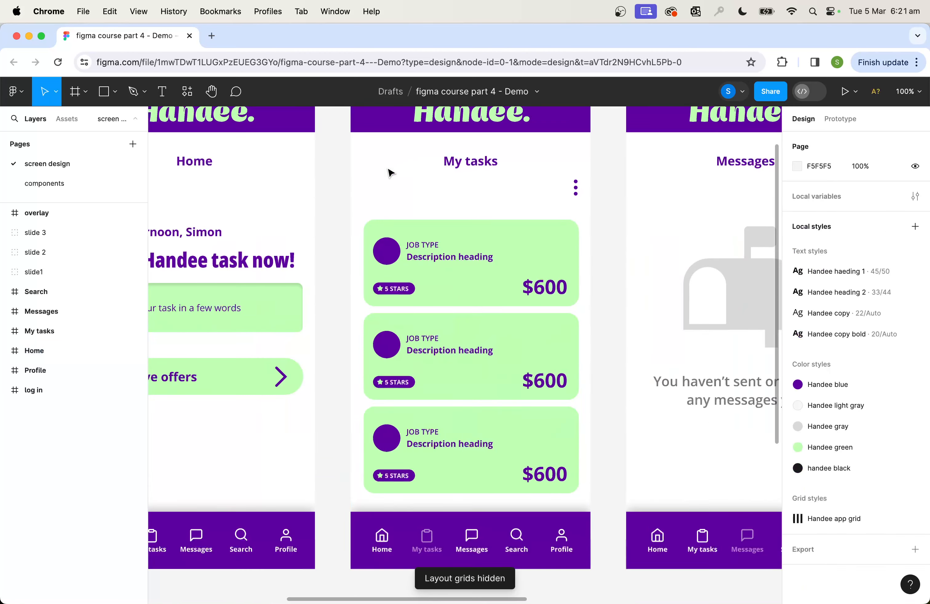
{"action": "scroll", "coordinate": [388, 169], "scroll_direction": "left", "scroll_amount": 10}
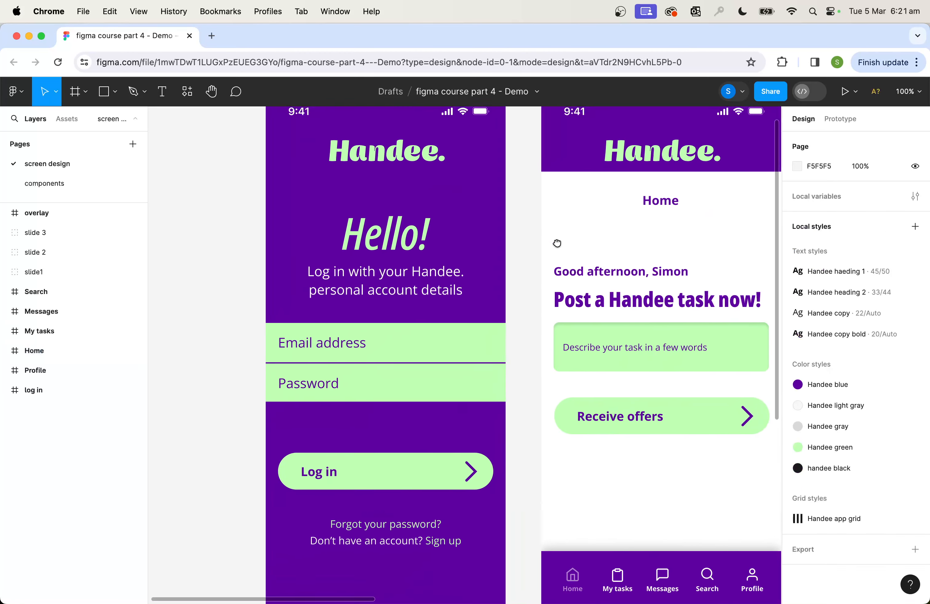
{"action": "left_click_drag", "start_coordinate": [558, 243], "coordinate": [555, 243]}
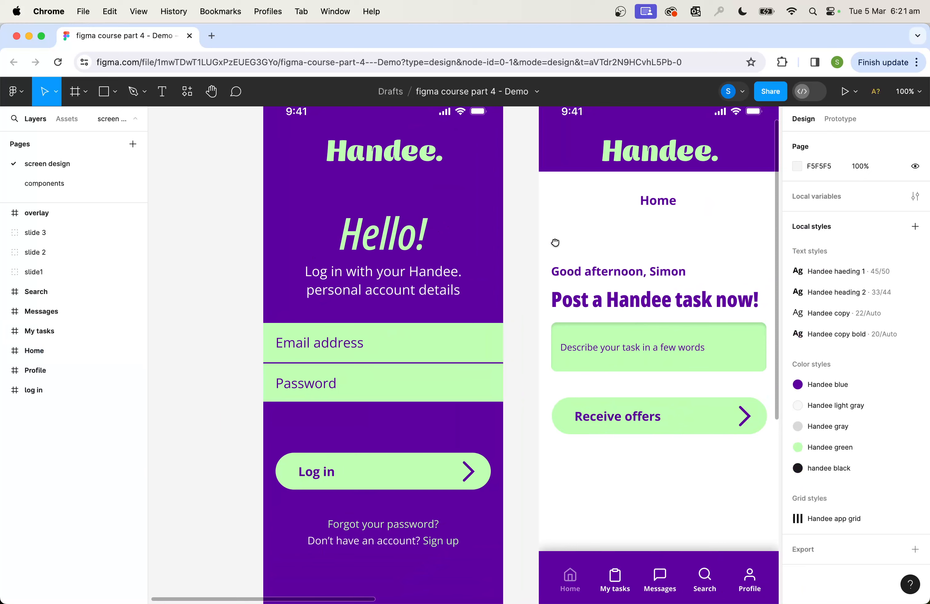
{"action": "scroll", "coordinate": [554, 242], "scroll_direction": "right", "scroll_amount": 5}
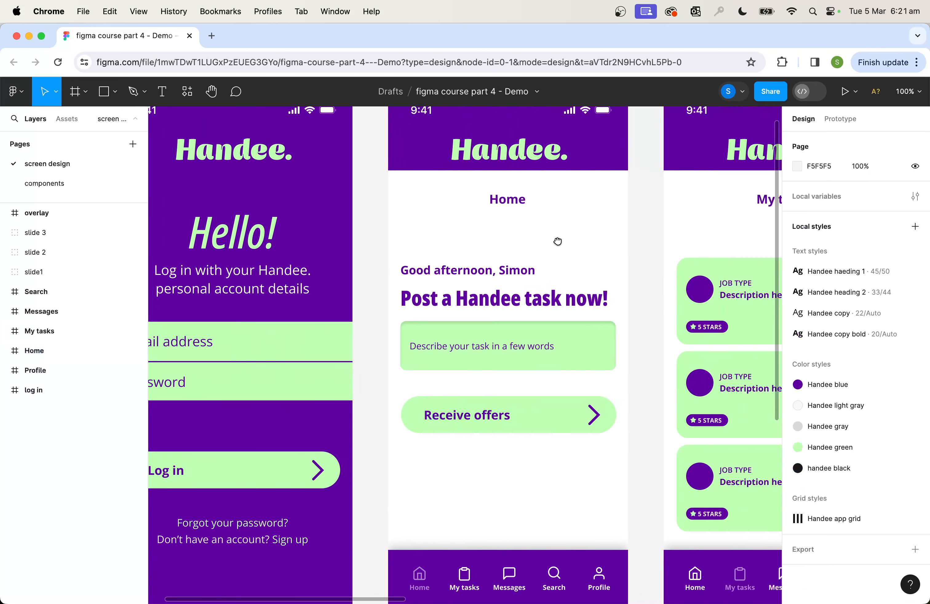
{"action": "left_click_drag", "start_coordinate": [558, 241], "coordinate": [393, 237]}
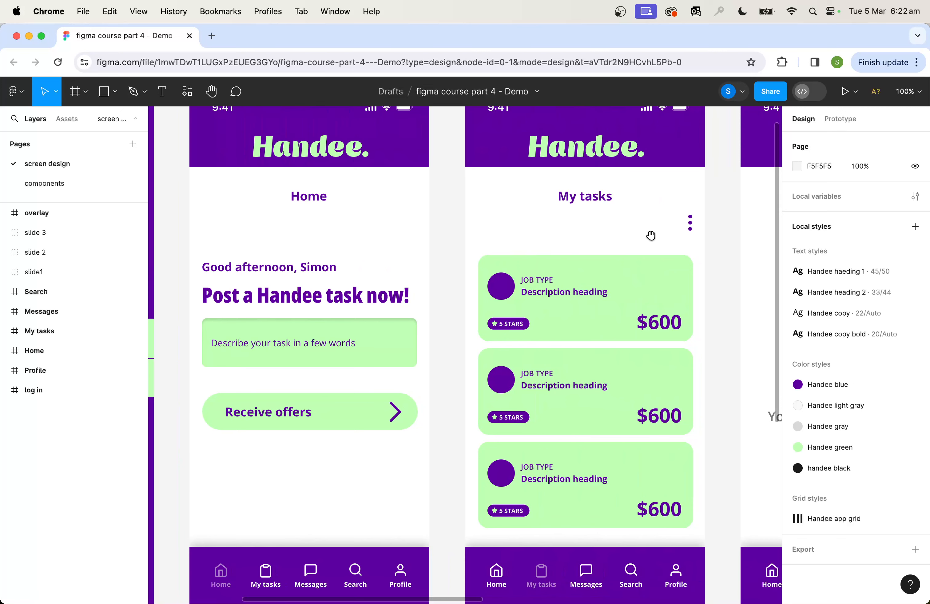
{"action": "left_click_drag", "start_coordinate": [649, 235], "coordinate": [340, 237]}
{"action": "scroll", "coordinate": [443, 238], "scroll_direction": "right", "scroll_amount": 5}
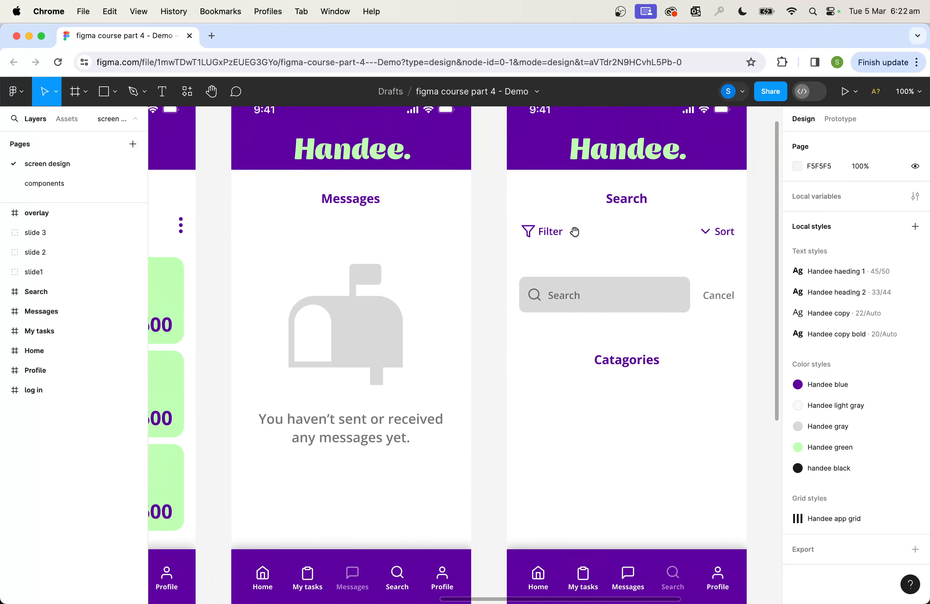
{"action": "left_click_drag", "start_coordinate": [574, 232], "coordinate": [328, 235]}
{"action": "left_click_drag", "start_coordinate": [658, 236], "coordinate": [469, 239]}
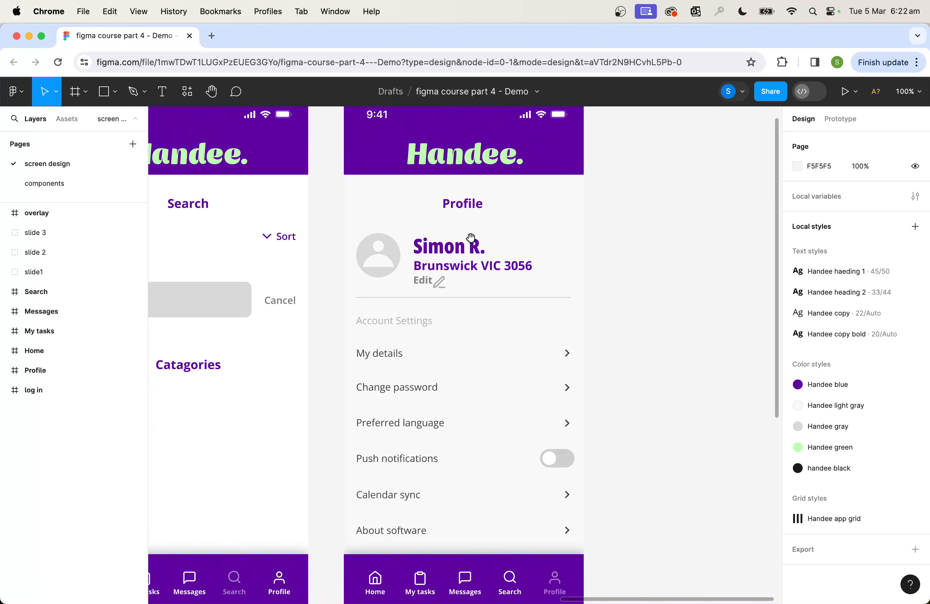
{"action": "left_click_drag", "start_coordinate": [319, 184], "coordinate": [622, 183]}
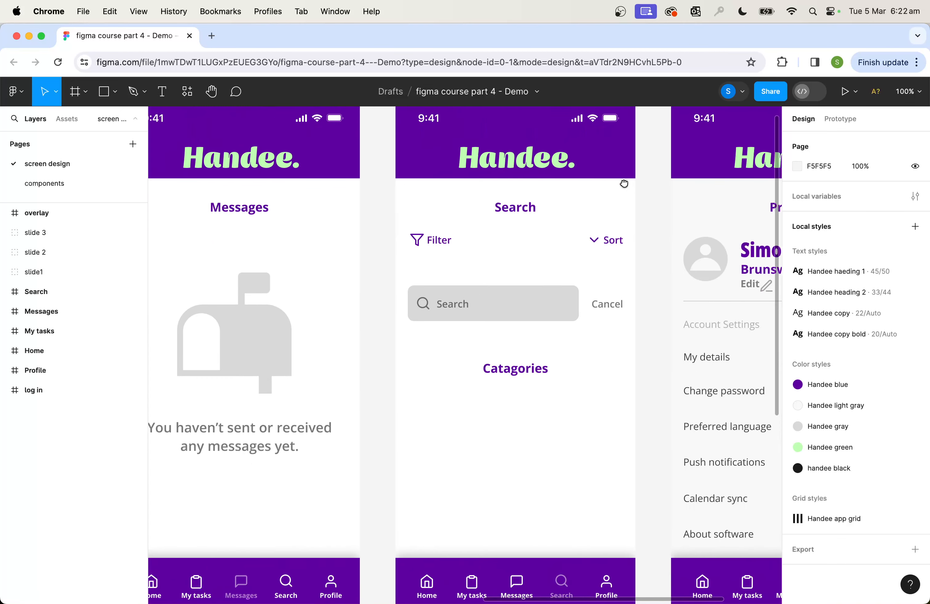
Present the prototype, page forward and back through its screens, and close the presentation
{"action": "left_click", "coordinate": [856, 93]}
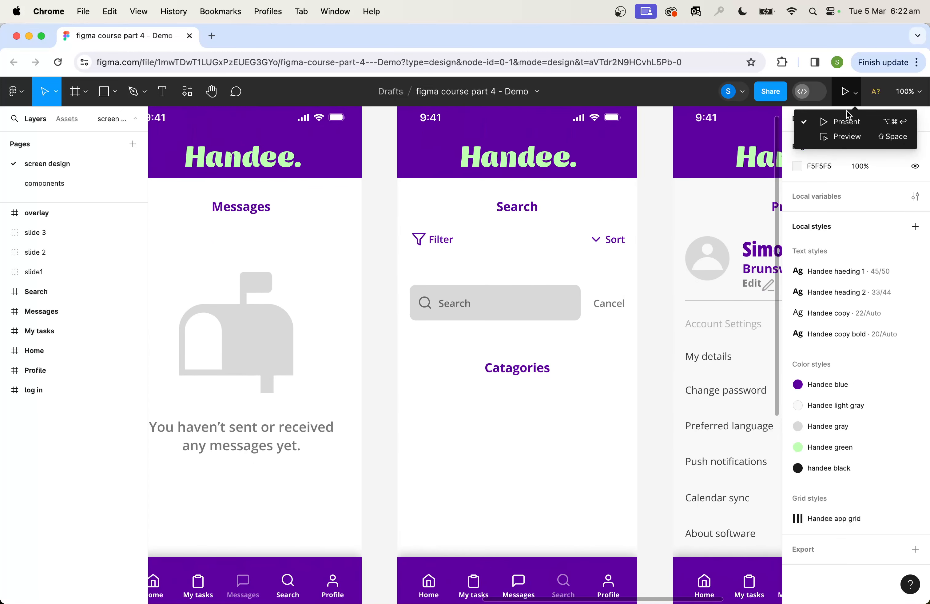
{"action": "left_click", "coordinate": [847, 126]}
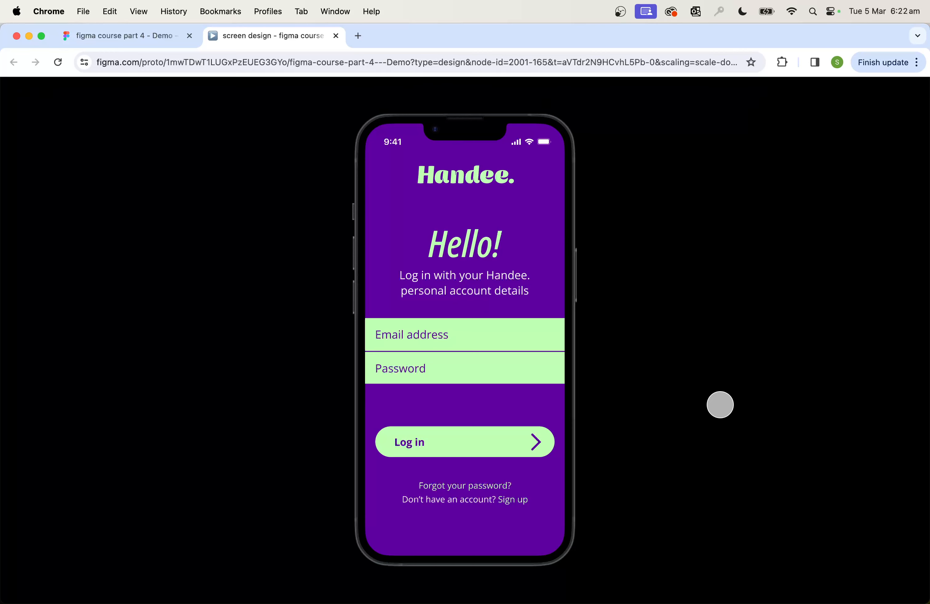
{"action": "key", "text": "Right"}
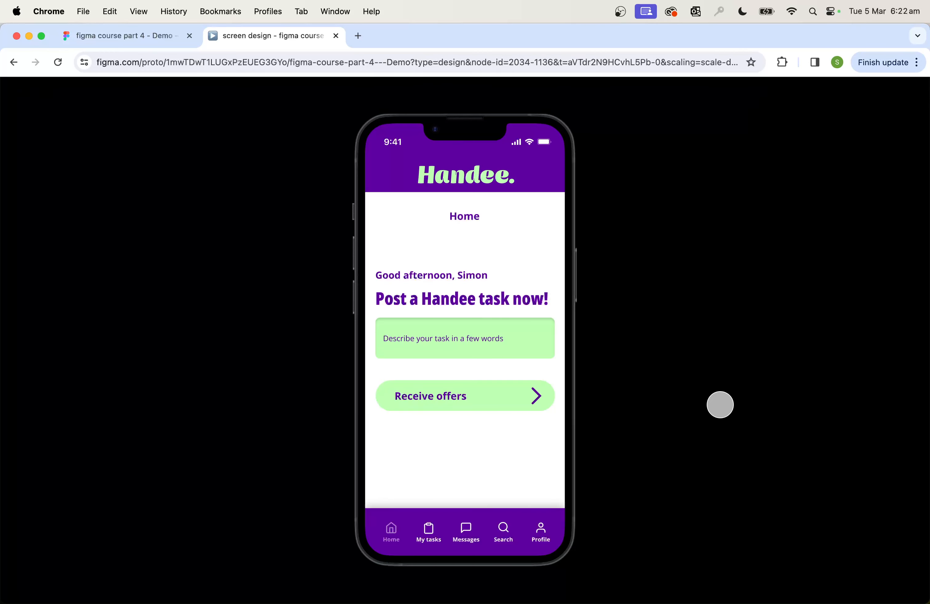
{"action": "key", "text": "Right"}
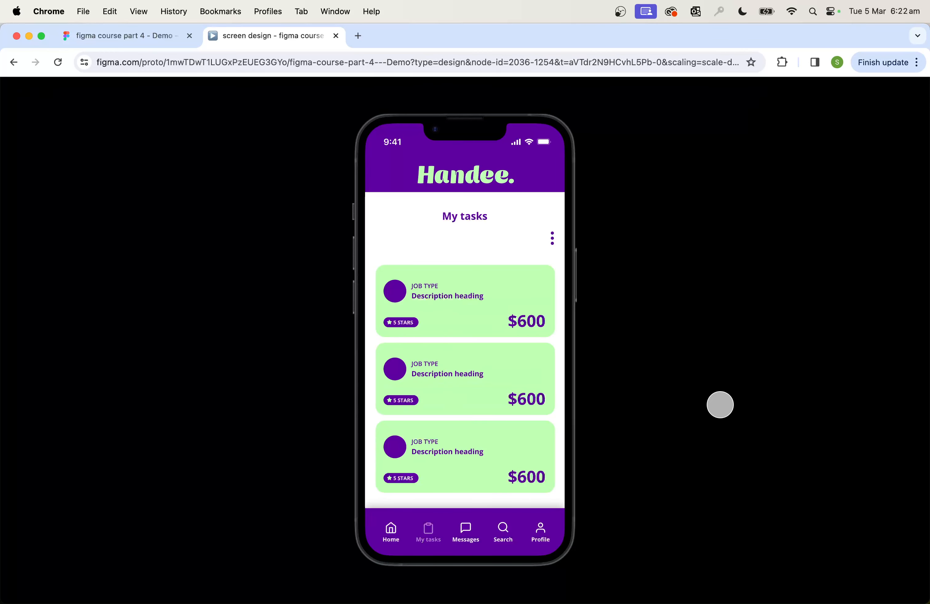
{"action": "key", "text": "Right"}
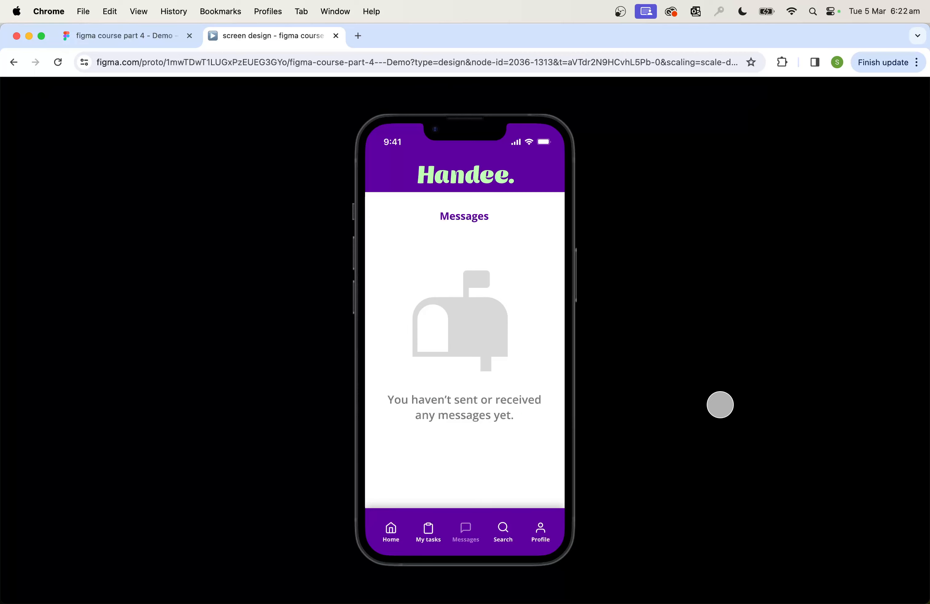
{"action": "key", "text": "Right"}
{"action": "key", "text": "Left"}
{"action": "key", "text": "Left"}
{"action": "key", "text": "Left"}
{"action": "key", "text": "Left"}
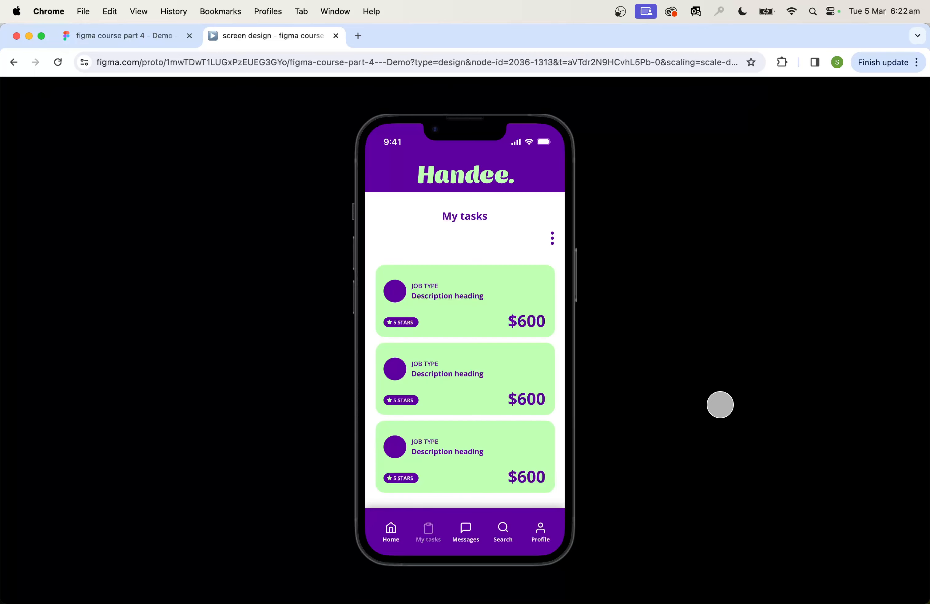
{"action": "key", "text": "Right"}
{"action": "key", "text": "Right"}
{"action": "key", "text": "Left"}
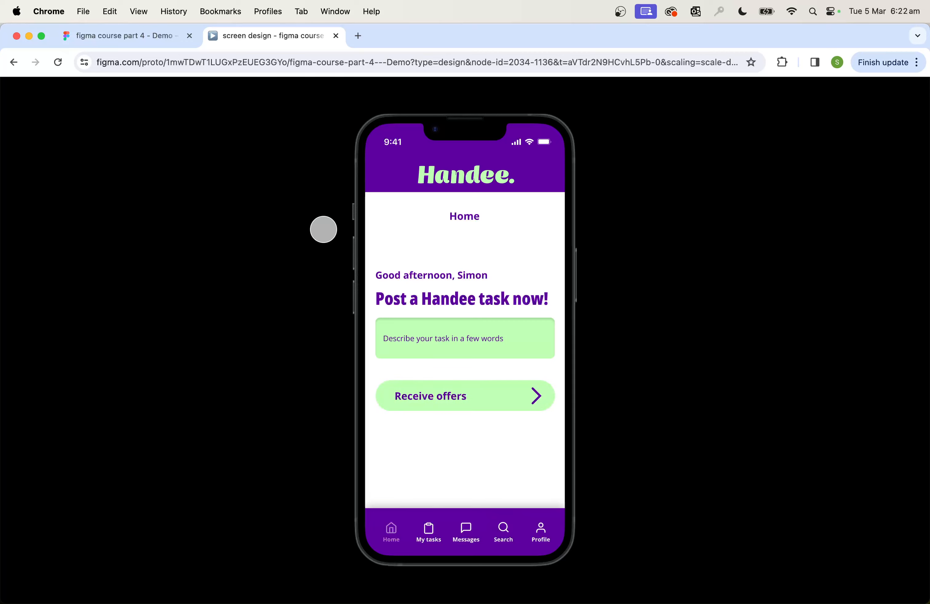
{"action": "left_click", "coordinate": [337, 37]}
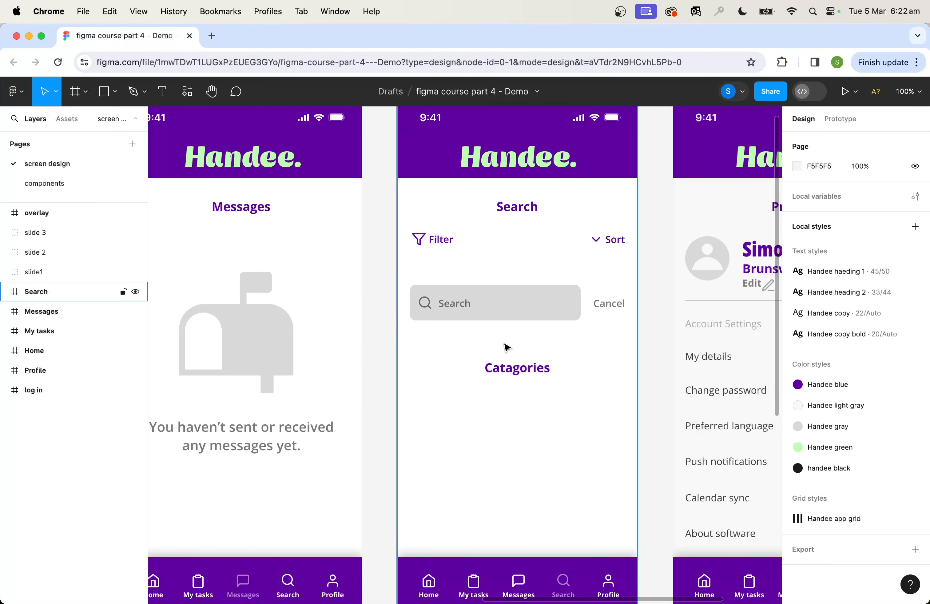
Bring the row of app screens into view and switch from design to prototype settings
{"action": "key", "text": "super+equal"}
{"action": "key", "text": "super+minus"}
{"action": "key", "text": "super+minus"}
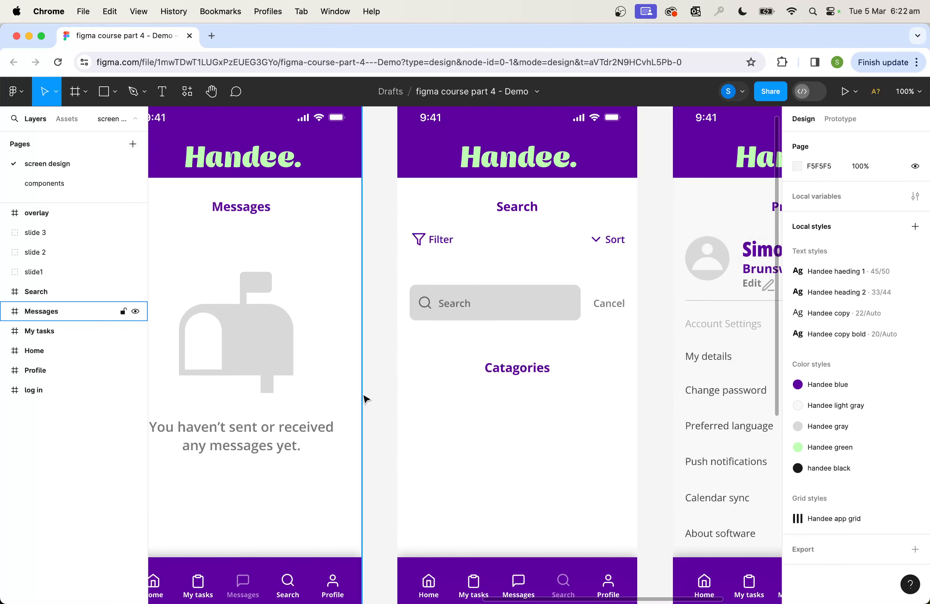
{"action": "left_click_drag", "start_coordinate": [271, 400], "coordinate": [383, 376]}
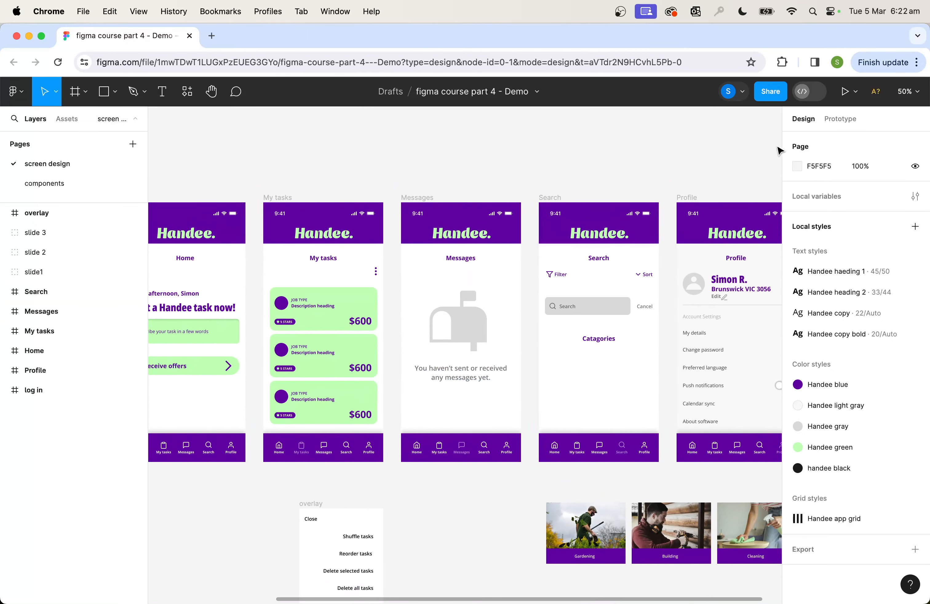
{"action": "left_click", "coordinate": [841, 119]}
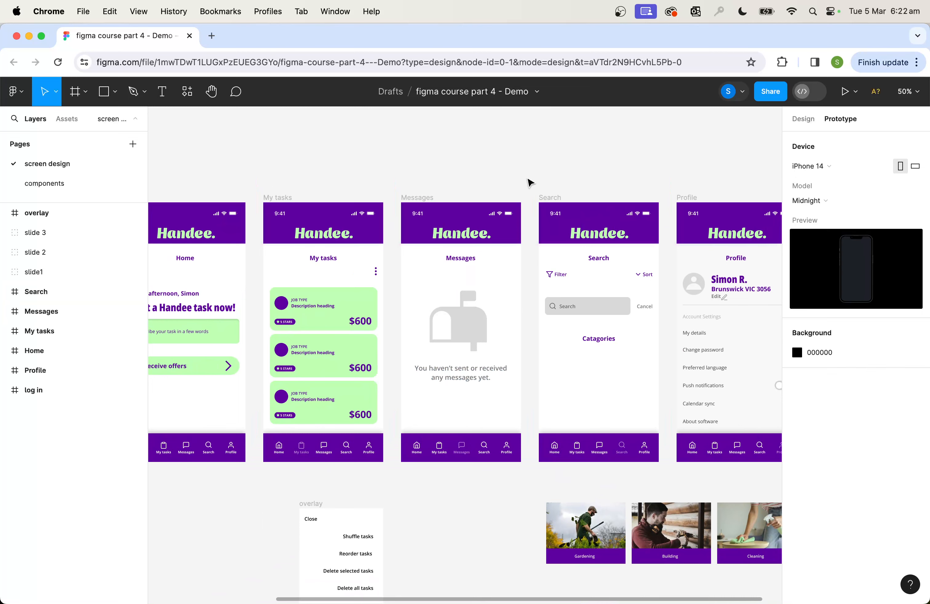
Link the My tasks item in the Home screen's navigation bar to the My tasks frame with a prototype connection
{"action": "left_click_drag", "start_coordinate": [302, 168], "coordinate": [437, 219]}
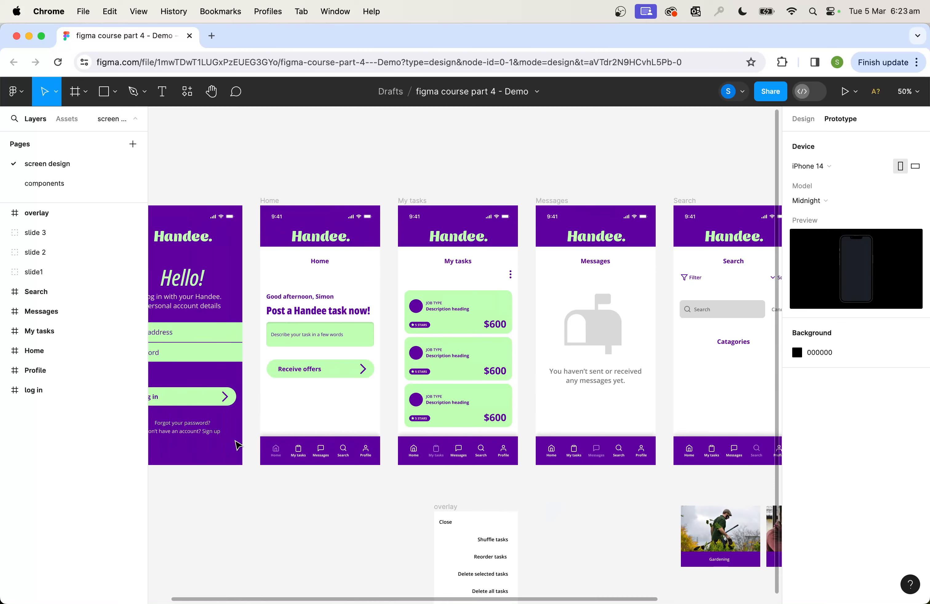
{"action": "key", "text": "super+plus"}
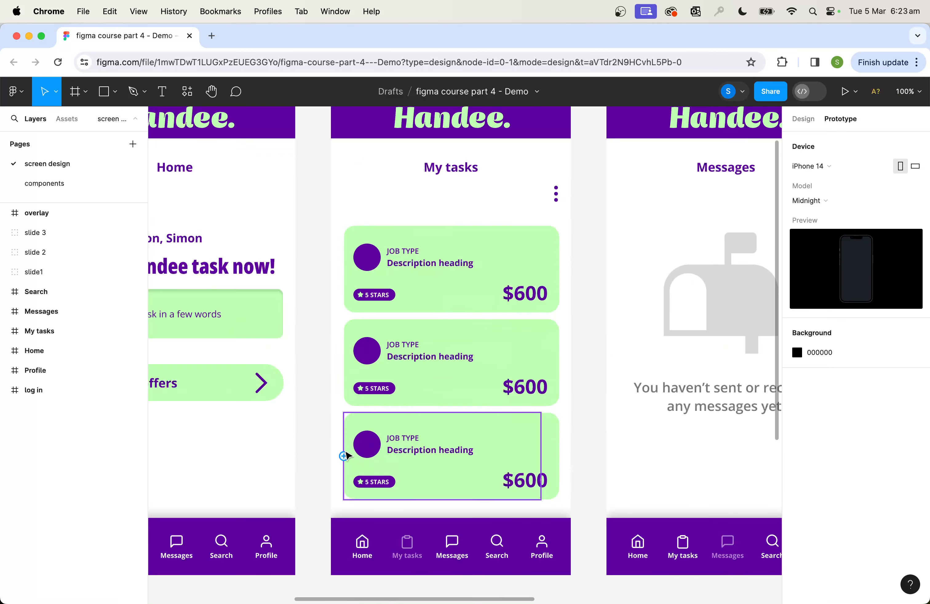
{"action": "left_click_drag", "start_coordinate": [241, 458], "coordinate": [534, 408]}
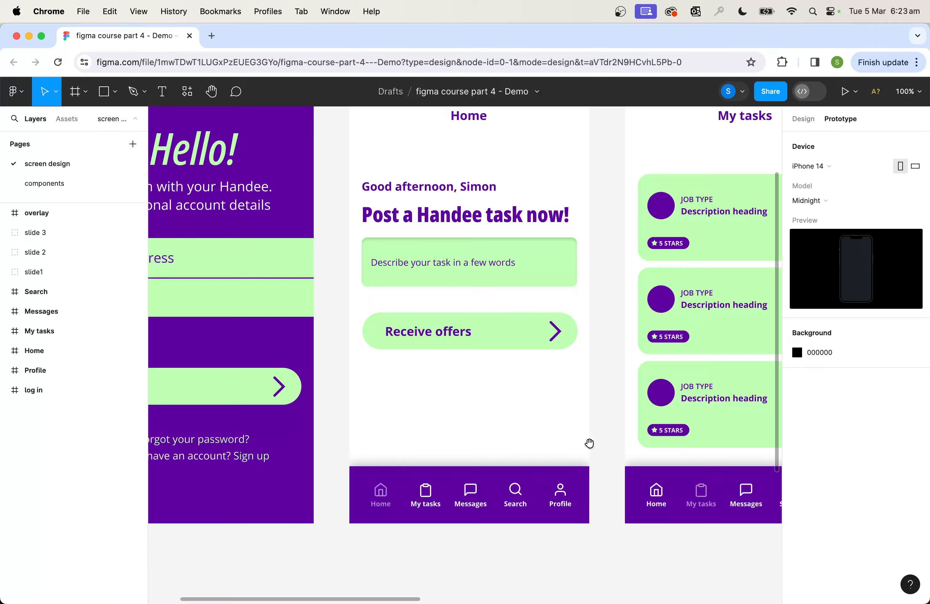
{"action": "scroll", "coordinate": [588, 441], "scroll_direction": "up", "scroll_amount": 5}
{"action": "scroll", "coordinate": [588, 441], "scroll_direction": "right", "scroll_amount": 4}
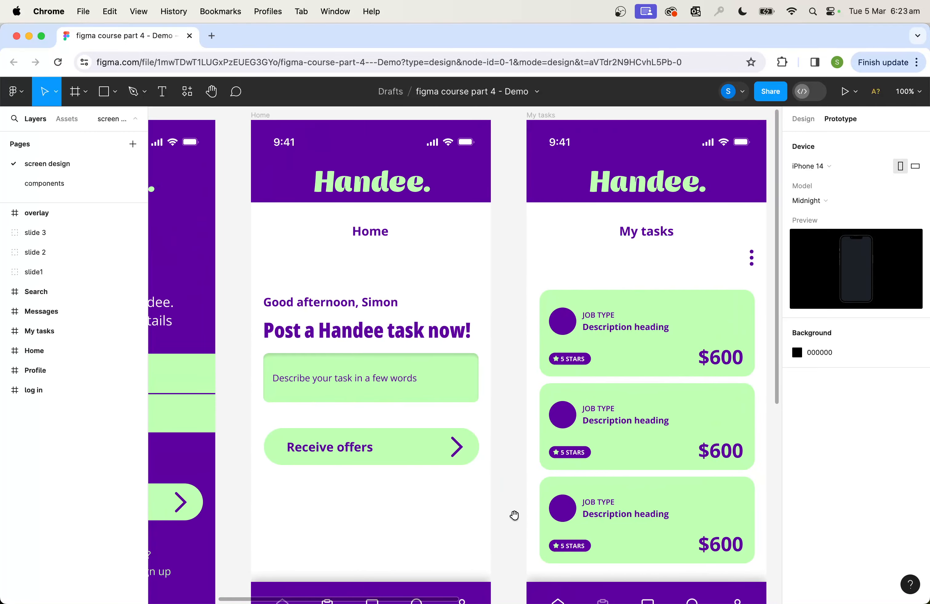
{"action": "scroll", "coordinate": [540, 436], "scroll_direction": "down", "scroll_amount": 4}
{"action": "scroll", "coordinate": [540, 436], "scroll_direction": "left", "scroll_amount": 1}
{"action": "scroll", "coordinate": [540, 436], "scroll_direction": "down", "scroll_amount": 1}
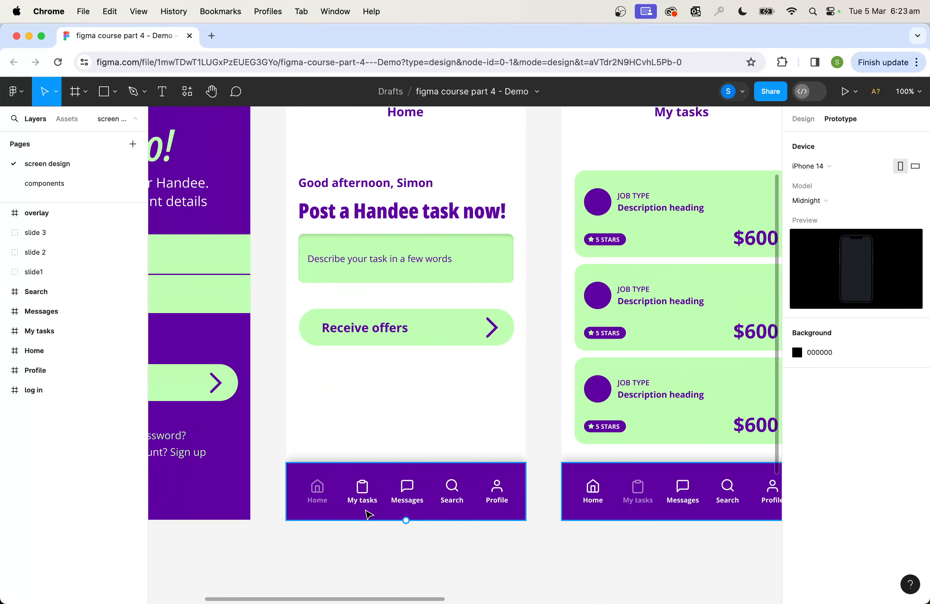
{"action": "scroll", "coordinate": [369, 514], "scroll_direction": "up", "scroll_amount": 5}
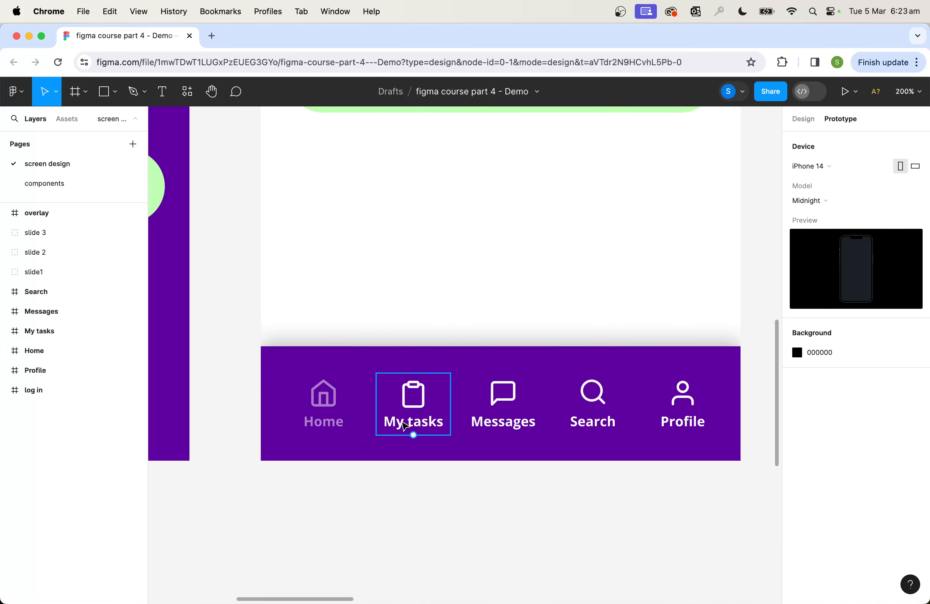
{"action": "left_click", "coordinate": [416, 412]}
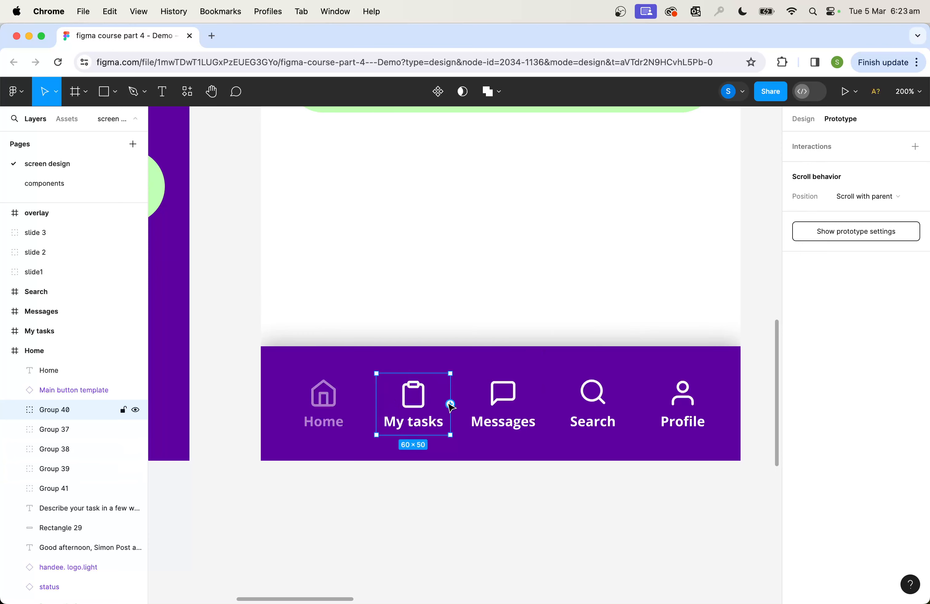
{"action": "left_click_drag", "start_coordinate": [450, 404], "coordinate": [646, 192]}
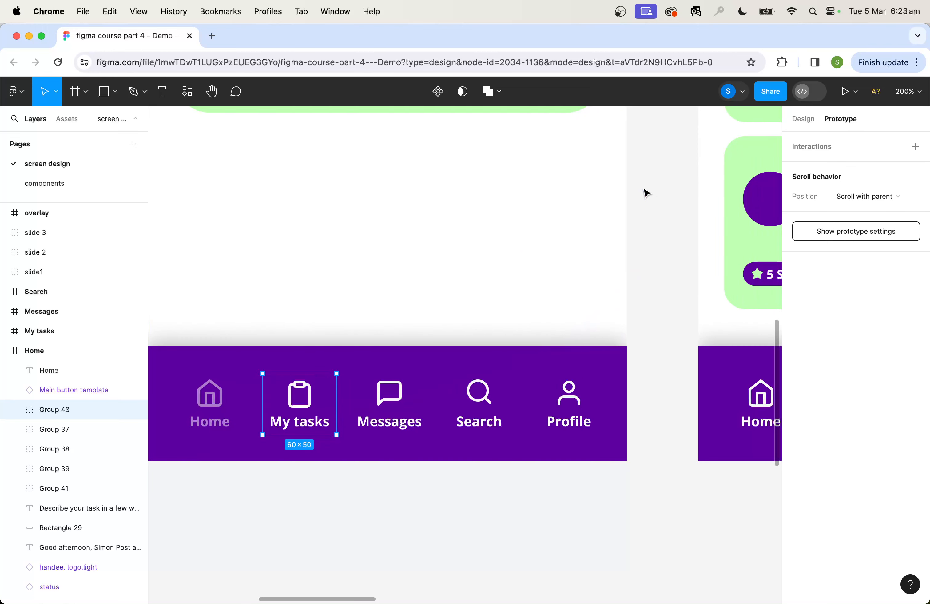
{"action": "key", "text": "shift+0"}
{"action": "left_click_drag", "start_coordinate": [553, 188], "coordinate": [491, 334]}
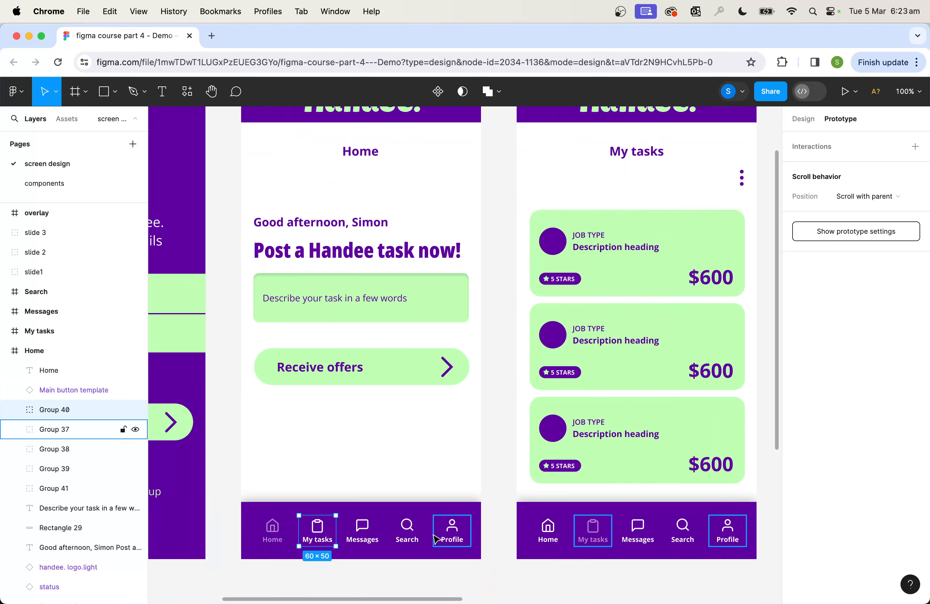
{"action": "mouse_move", "coordinate": [330, 534]}
{"action": "left_click_drag", "start_coordinate": [336, 531], "coordinate": [544, 445]}
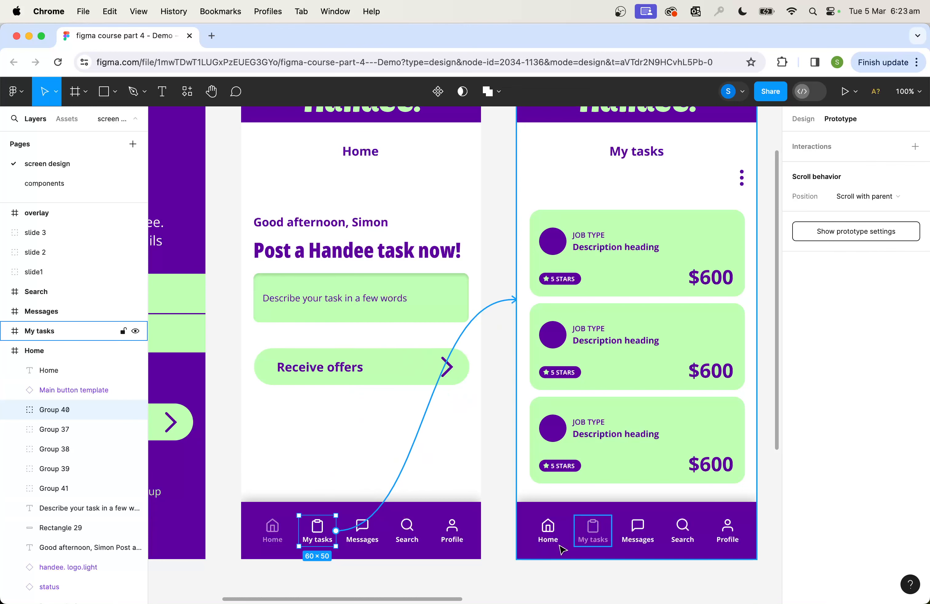
{"action": "left_click_drag", "start_coordinate": [562, 549], "coordinate": [522, 275]}
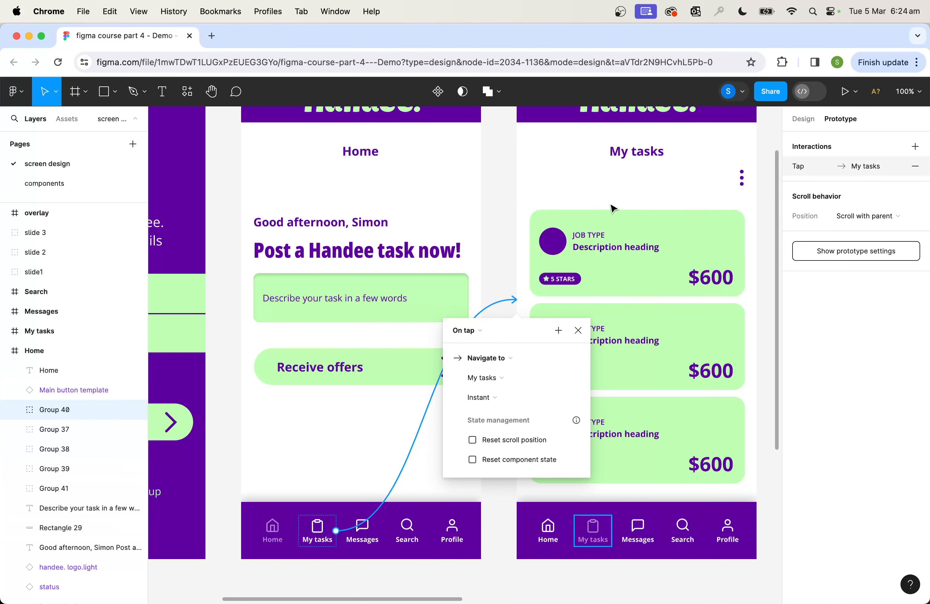
Reopen the My tasks connection's settings and review its trigger options, keeping On tap
{"action": "left_click", "coordinate": [504, 294]}
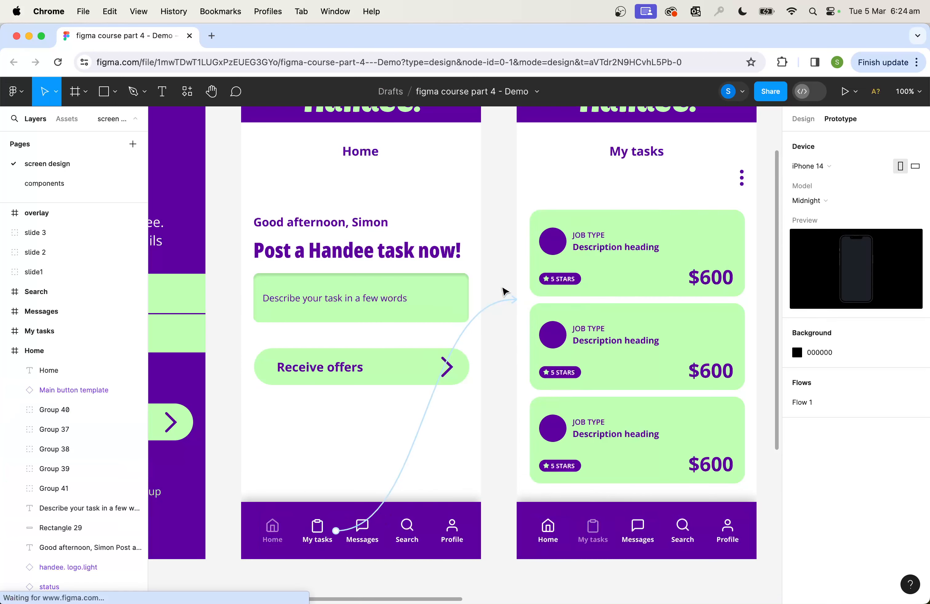
{"action": "left_click", "coordinate": [496, 304]}
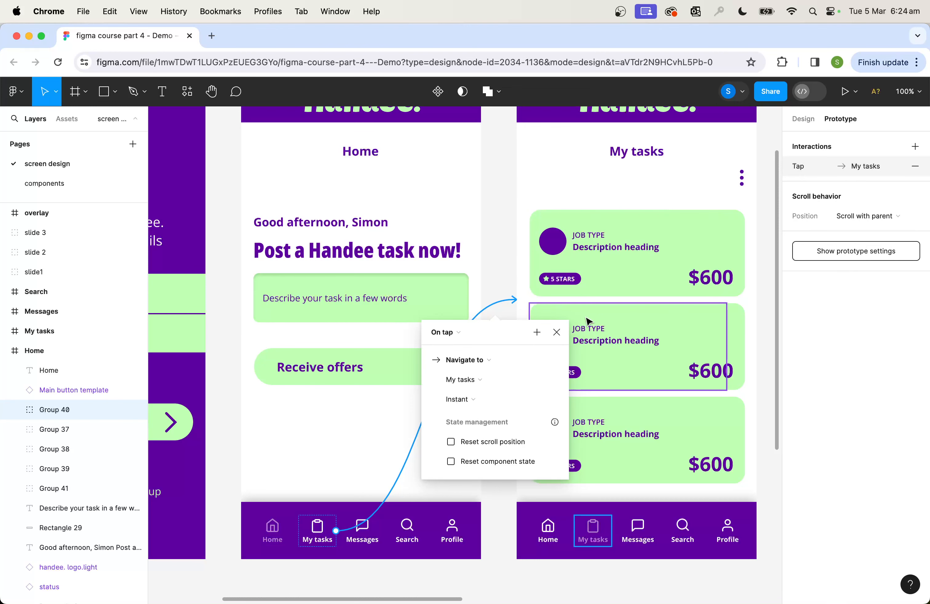
{"action": "left_click", "coordinate": [461, 336]}
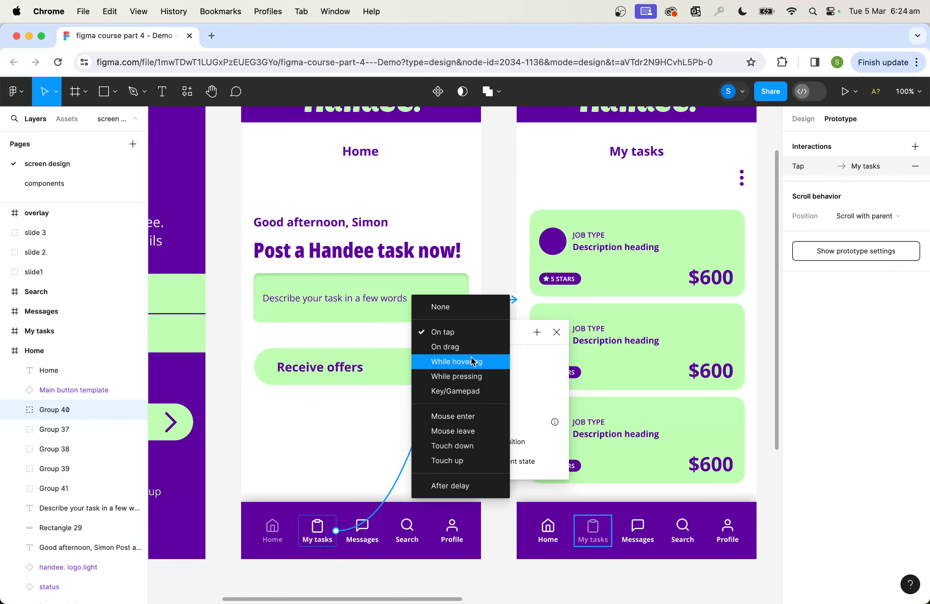
{"action": "left_click", "coordinate": [459, 332]}
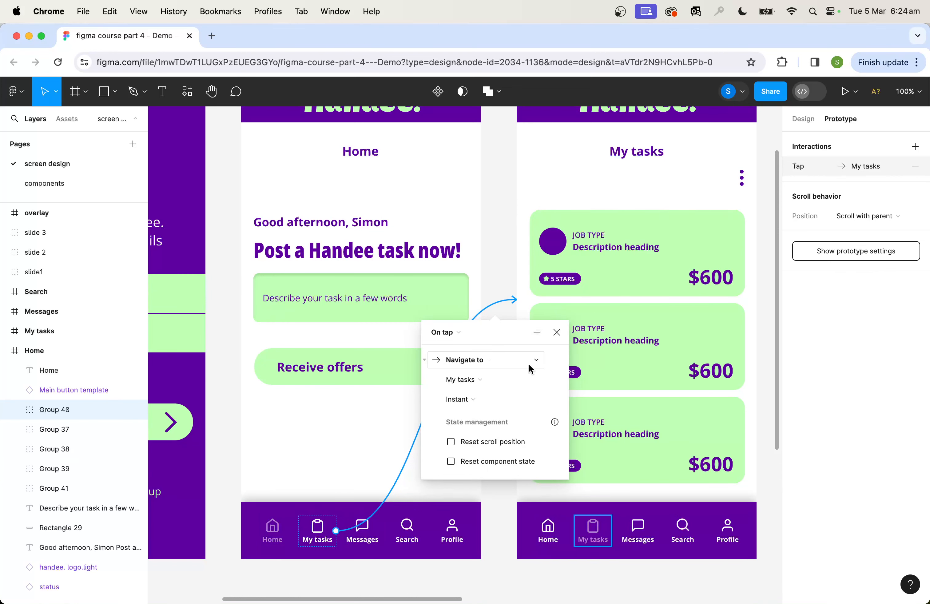
Review the connection's action and destination options, keeping Navigate to and My tasks, and close its settings
{"action": "left_click", "coordinate": [498, 359]}
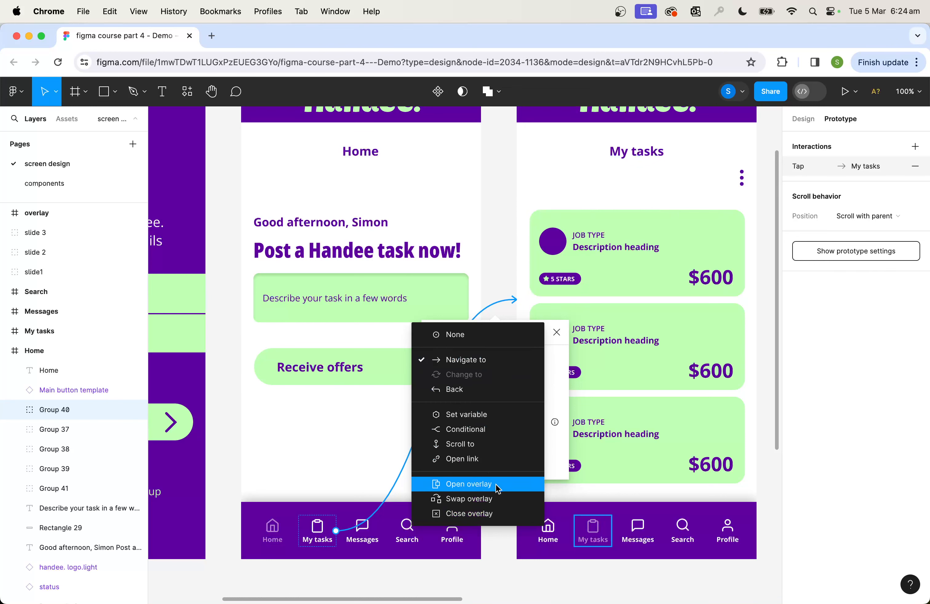
{"action": "left_click", "coordinate": [485, 363]}
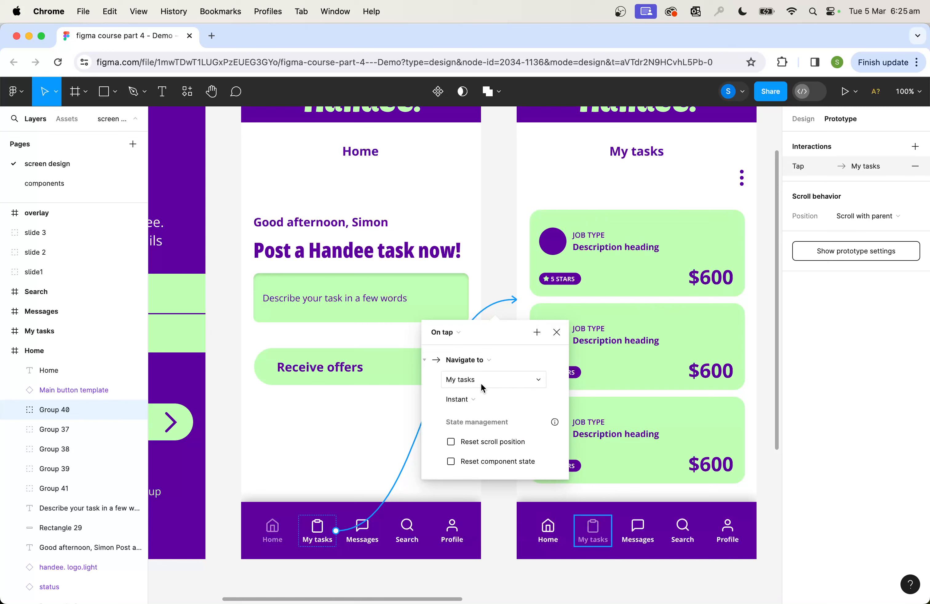
{"action": "left_click", "coordinate": [528, 363]}
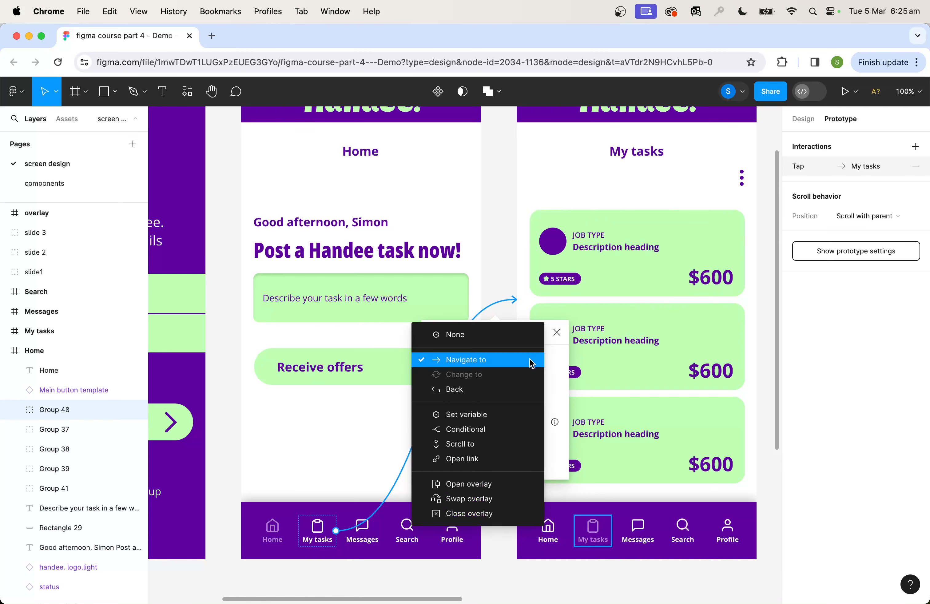
{"action": "left_click", "coordinate": [529, 359]}
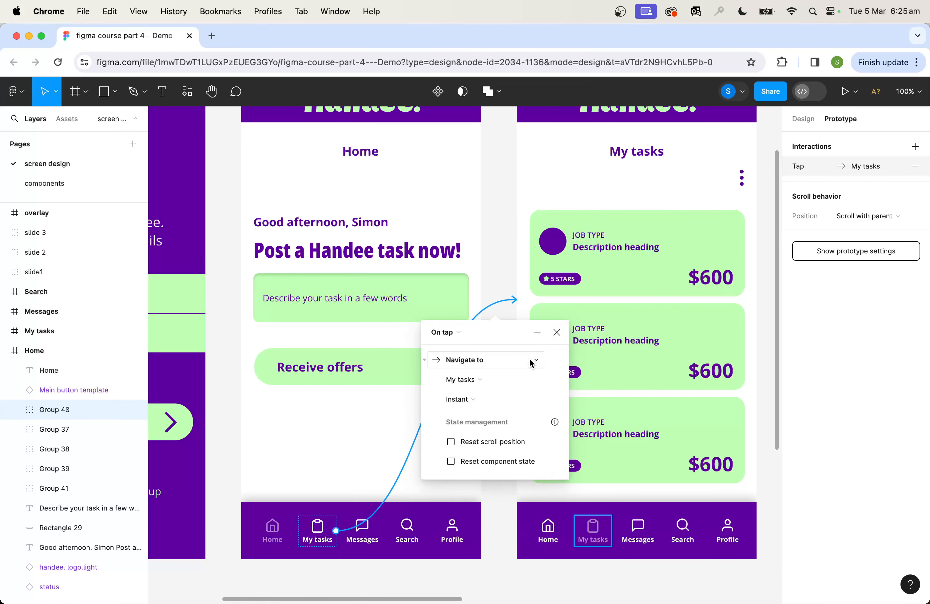
{"action": "left_click", "coordinate": [472, 382]}
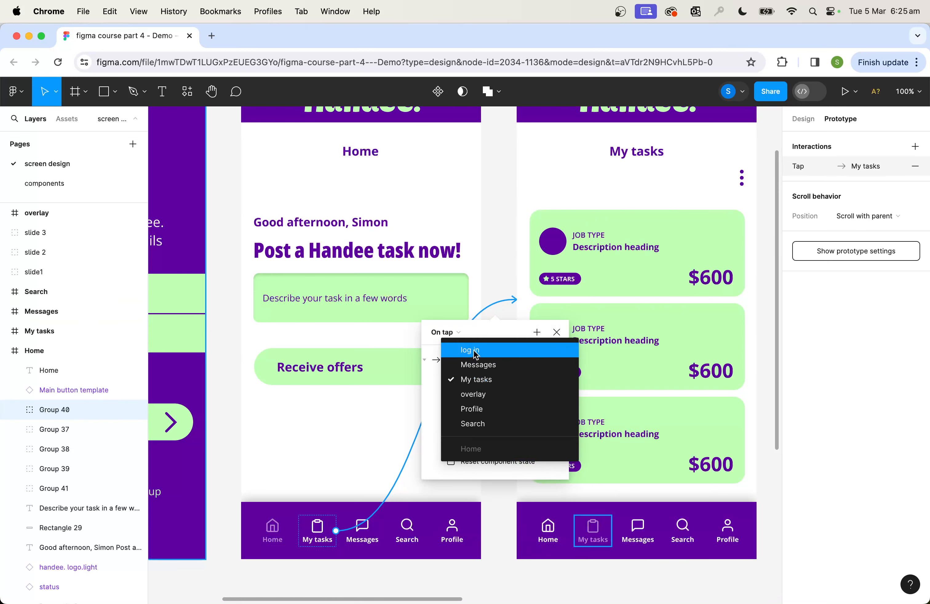
{"action": "left_click", "coordinate": [474, 382]}
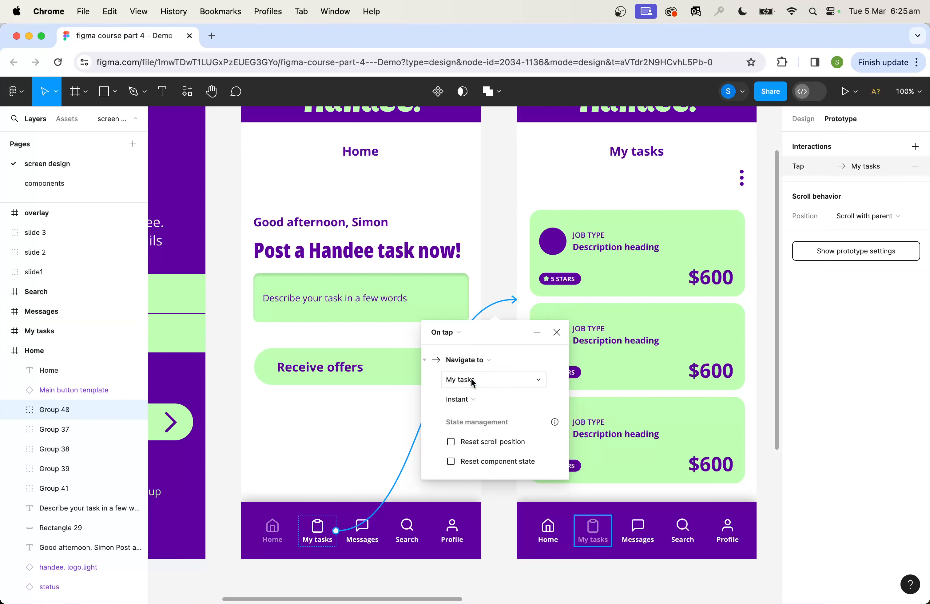
{"action": "left_click", "coordinate": [502, 275]}
Set the animation of the connection from Home to My tasks to Dissolve with Ease out easing
{"action": "left_click_drag", "start_coordinate": [501, 258], "coordinate": [497, 365]}
{"action": "scroll", "coordinate": [490, 361], "scroll_direction": "down", "scroll_amount": 1}
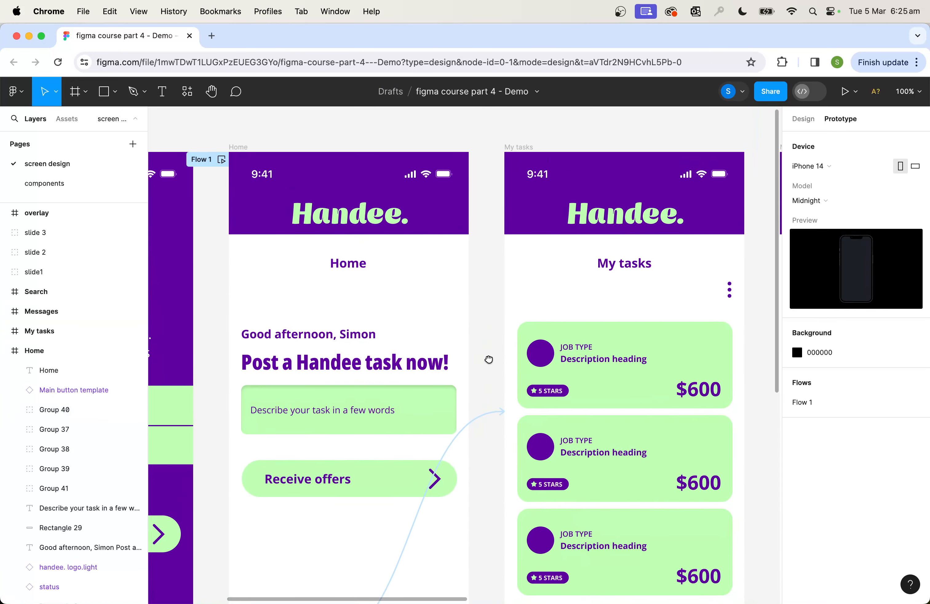
{"action": "scroll", "coordinate": [488, 359], "scroll_direction": "down", "scroll_amount": 5}
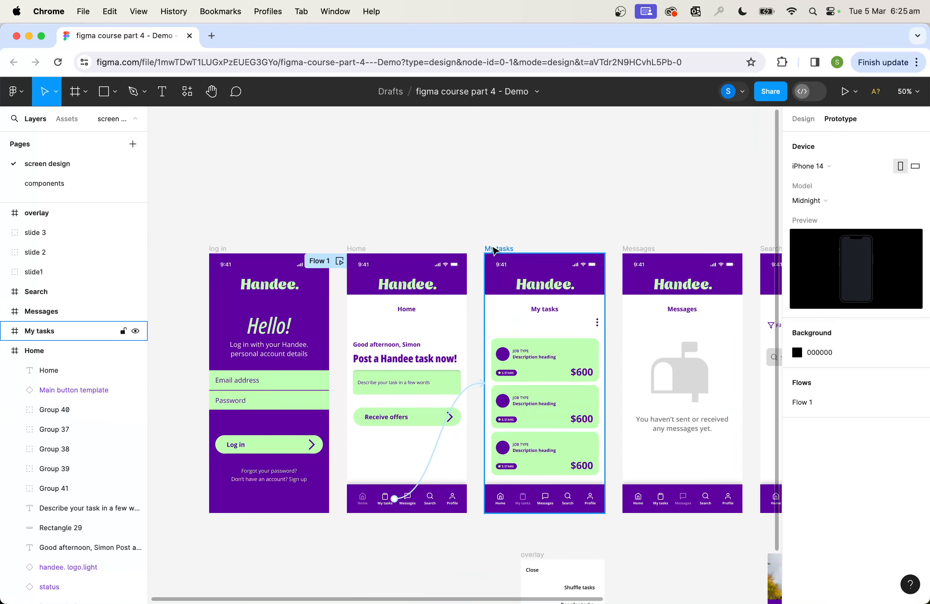
{"action": "left_click_drag", "start_coordinate": [669, 244], "coordinate": [465, 245]}
{"action": "scroll", "coordinate": [279, 254], "scroll_direction": "left", "scroll_amount": 3}
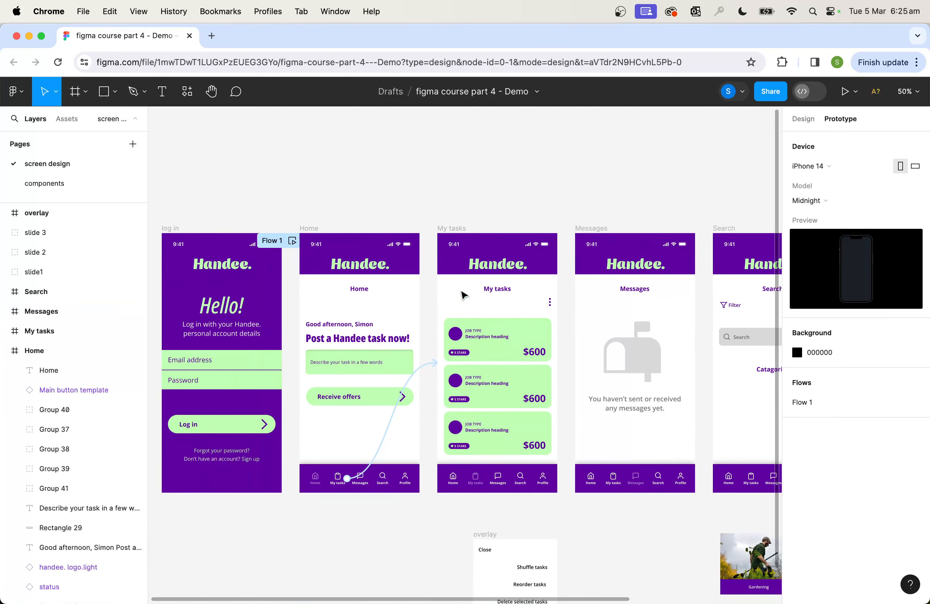
{"action": "scroll", "coordinate": [388, 412], "scroll_direction": "up", "scroll_amount": 5}
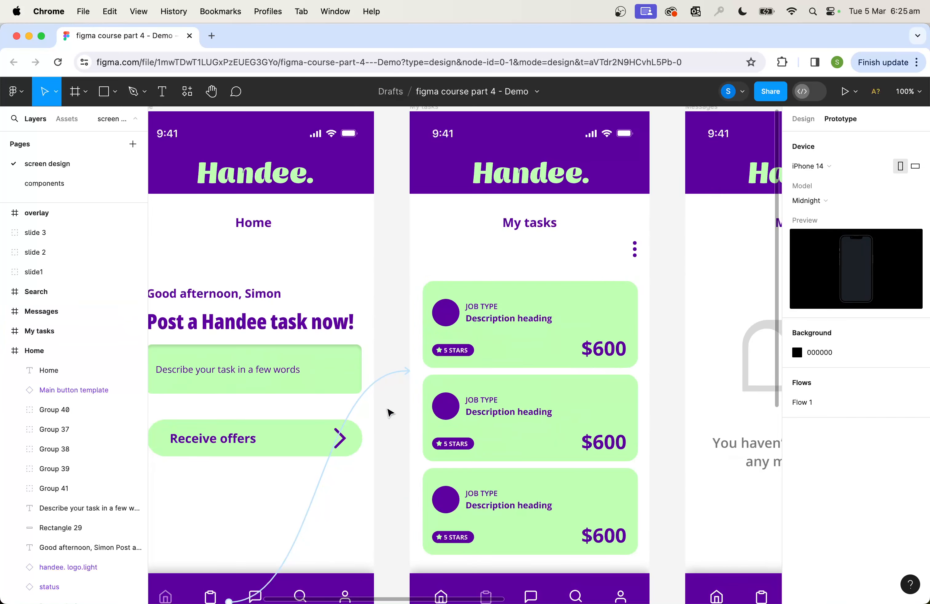
{"action": "left_click", "coordinate": [375, 391]}
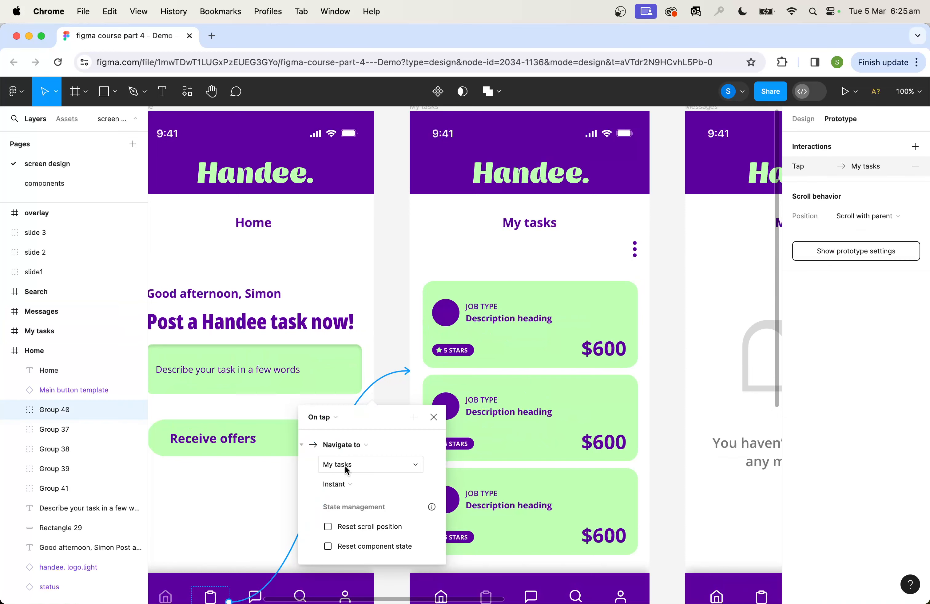
{"action": "left_click", "coordinate": [348, 485]}
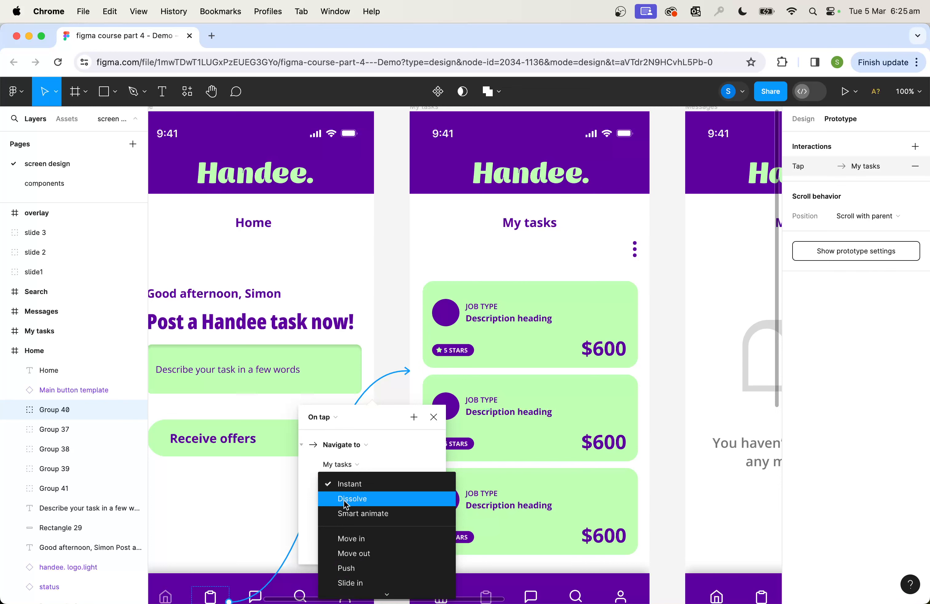
{"action": "left_click", "coordinate": [346, 499]}
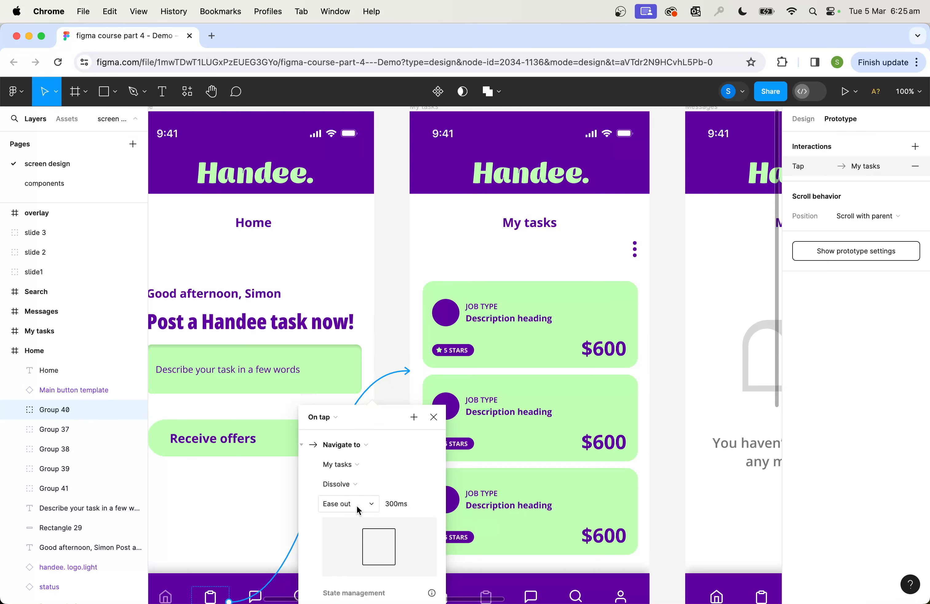
{"action": "left_click", "coordinate": [357, 505]}
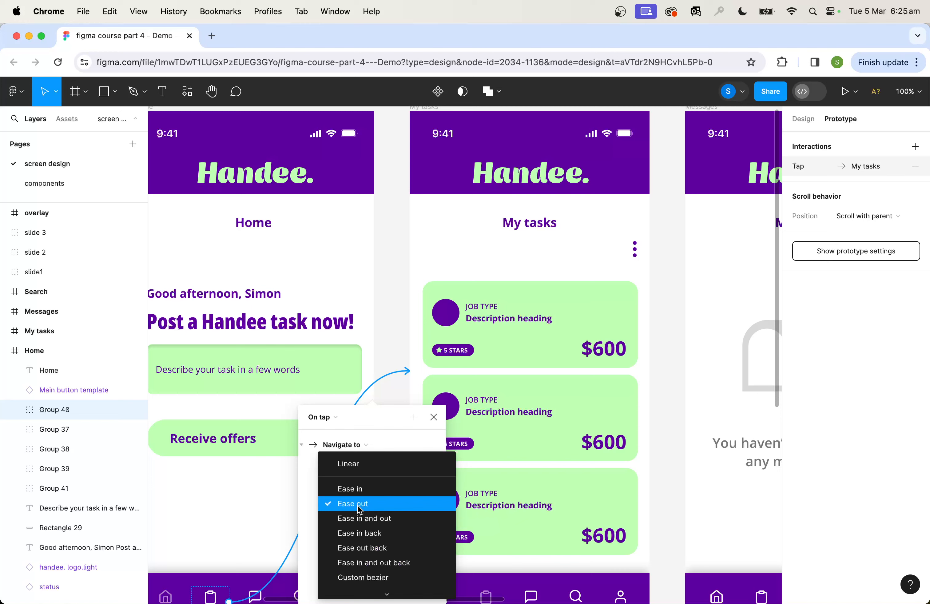
{"action": "left_click", "coordinate": [359, 508]}
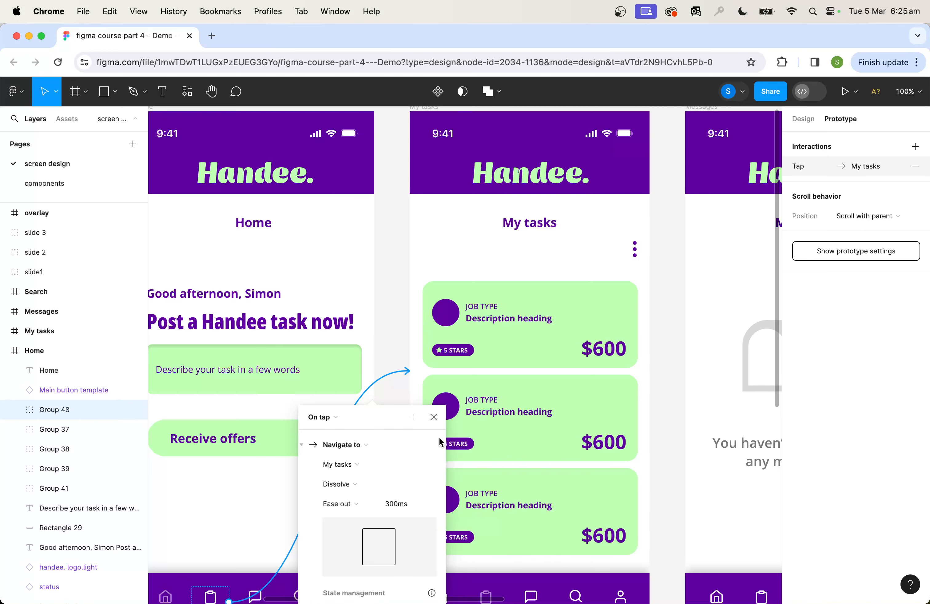
{"action": "scroll", "coordinate": [398, 354], "scroll_direction": "down", "scroll_amount": 2}
{"action": "scroll", "coordinate": [398, 355], "scroll_direction": "down", "scroll_amount": 4}
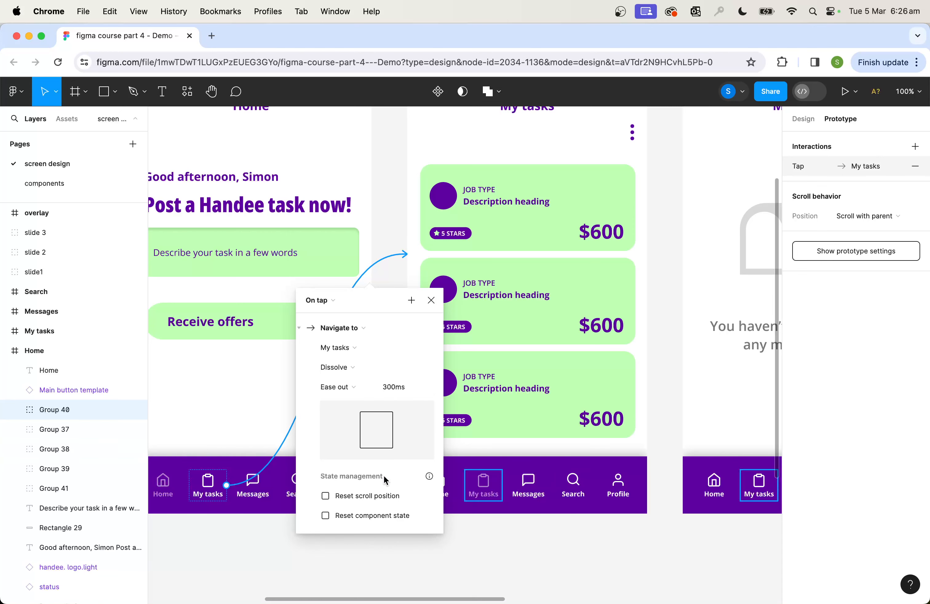
{"action": "left_click", "coordinate": [381, 207]}
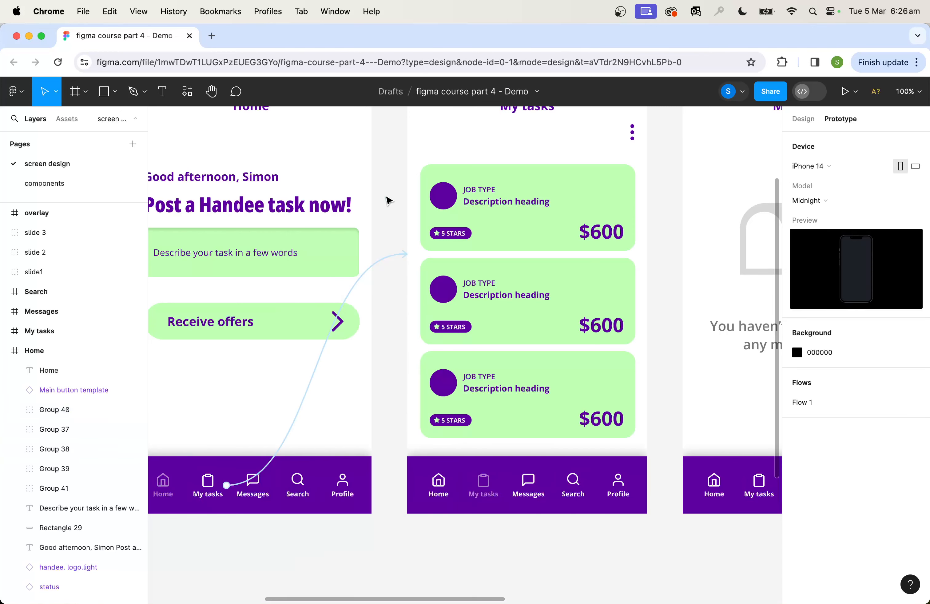
Preview Flow 1 from the Home screen, test the My tasks navigation item, and close the preview
{"action": "left_click_drag", "start_coordinate": [387, 176], "coordinate": [503, 308]}
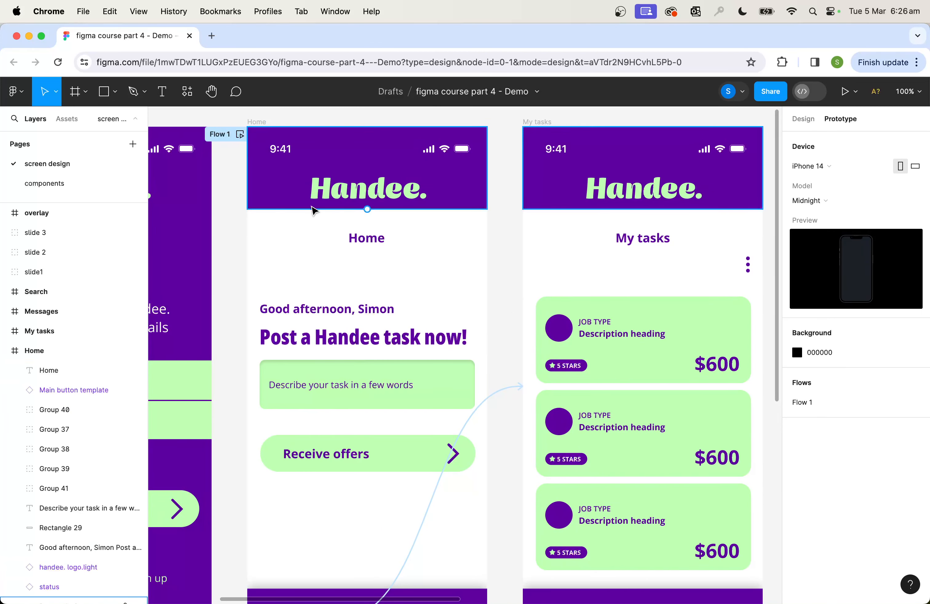
{"action": "left_click_drag", "start_coordinate": [512, 365], "coordinate": [490, 280]}
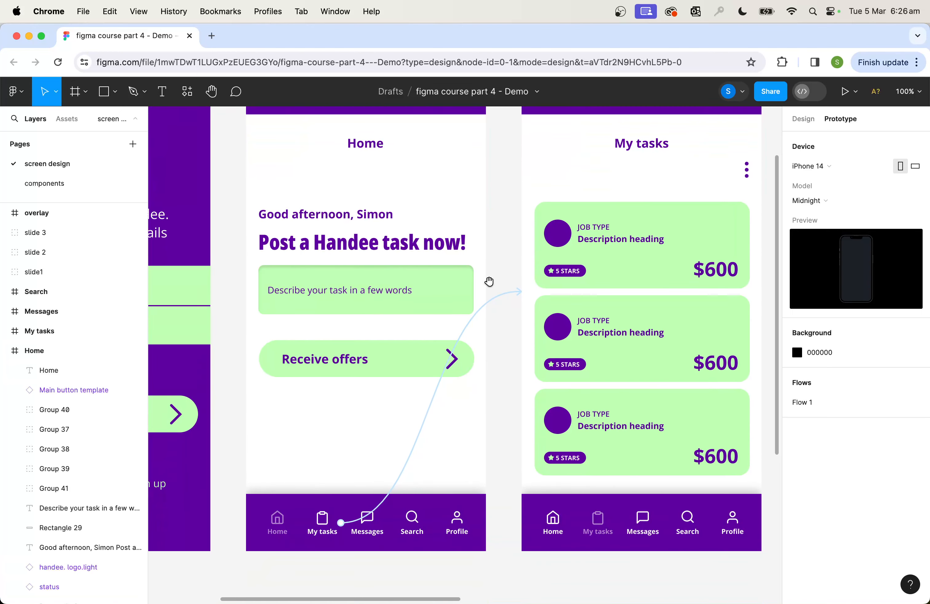
{"action": "left_click_drag", "start_coordinate": [487, 214], "coordinate": [499, 310]}
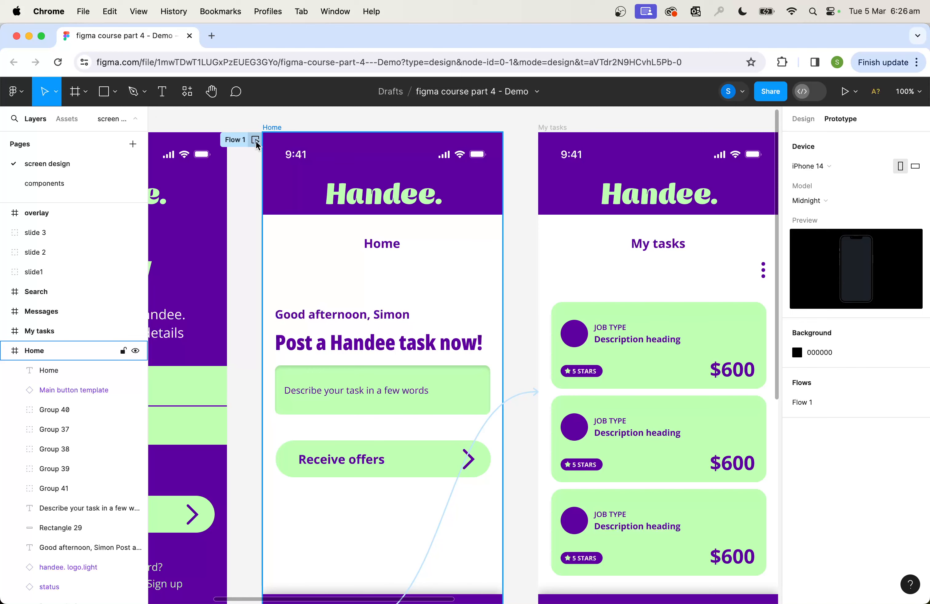
{"action": "left_click", "coordinate": [255, 140]}
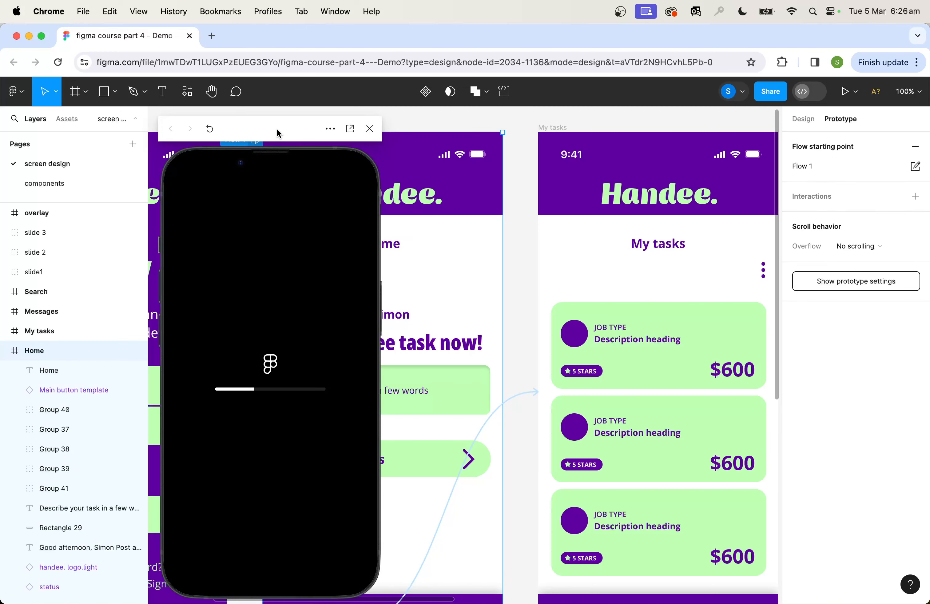
{"action": "left_click_drag", "start_coordinate": [277, 129], "coordinate": [645, 109]}
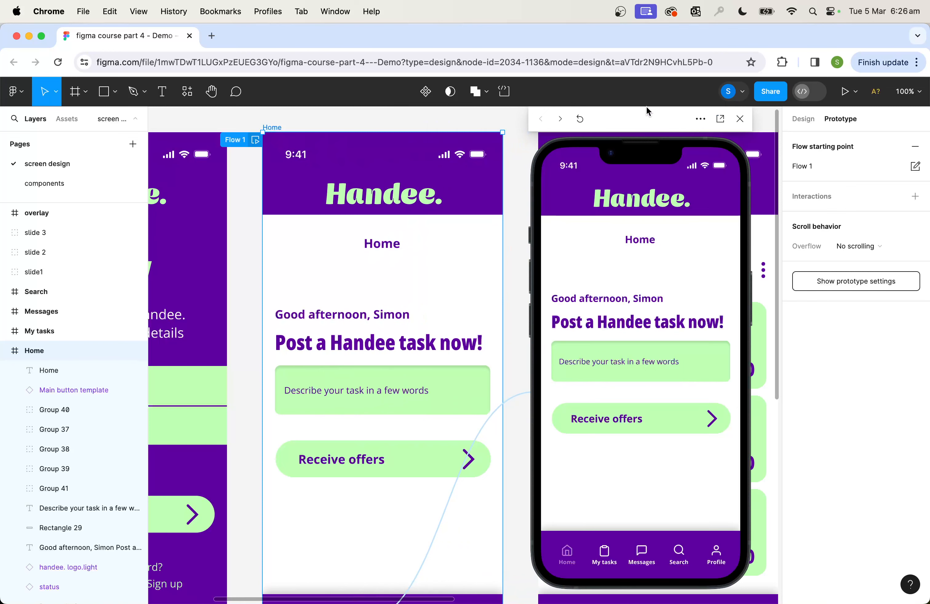
{"action": "scroll", "coordinate": [460, 283], "scroll_direction": "down", "scroll_amount": 5}
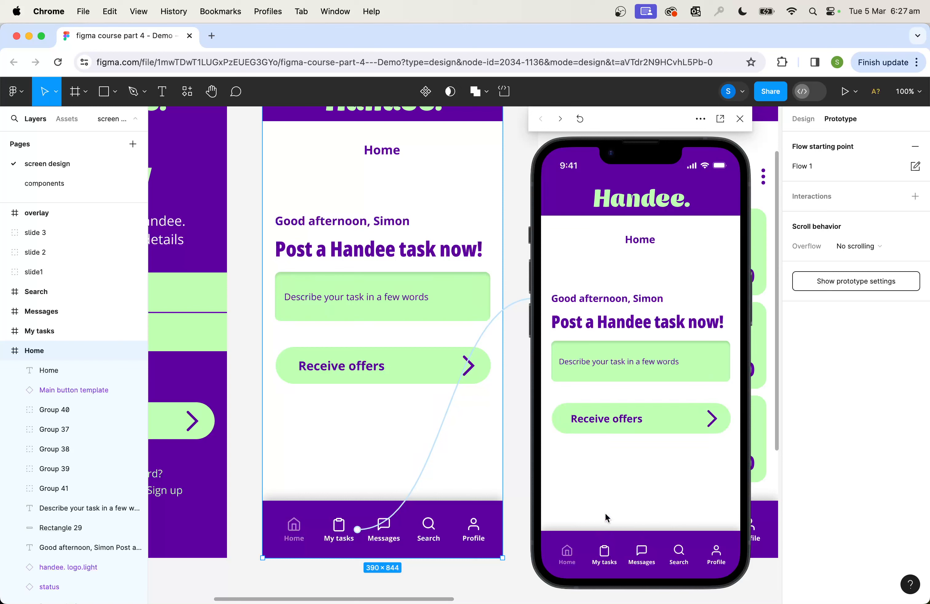
{"action": "left_click", "coordinate": [605, 552]}
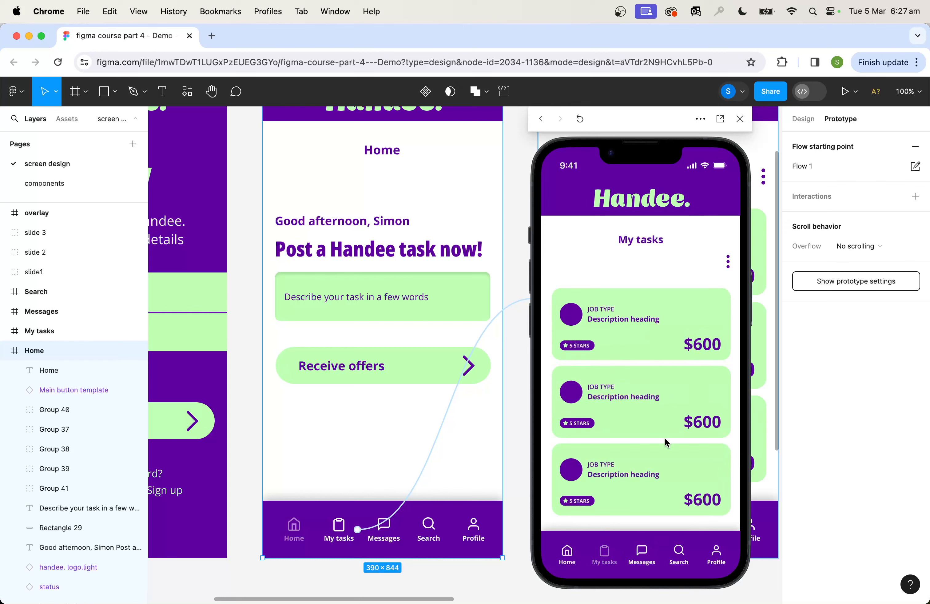
{"action": "left_click", "coordinate": [741, 120]}
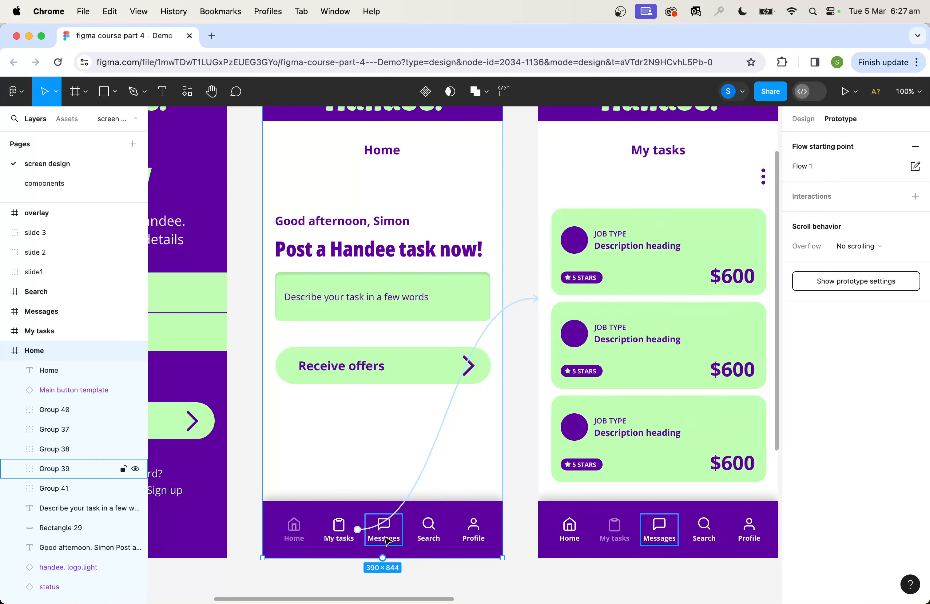
Add an On tap interaction to the Messages navigation item on the Home screen that navigates to the Messages screen
{"action": "scroll", "coordinate": [374, 543], "scroll_direction": "right", "scroll_amount": 2}
{"action": "left_click", "coordinate": [374, 543]}
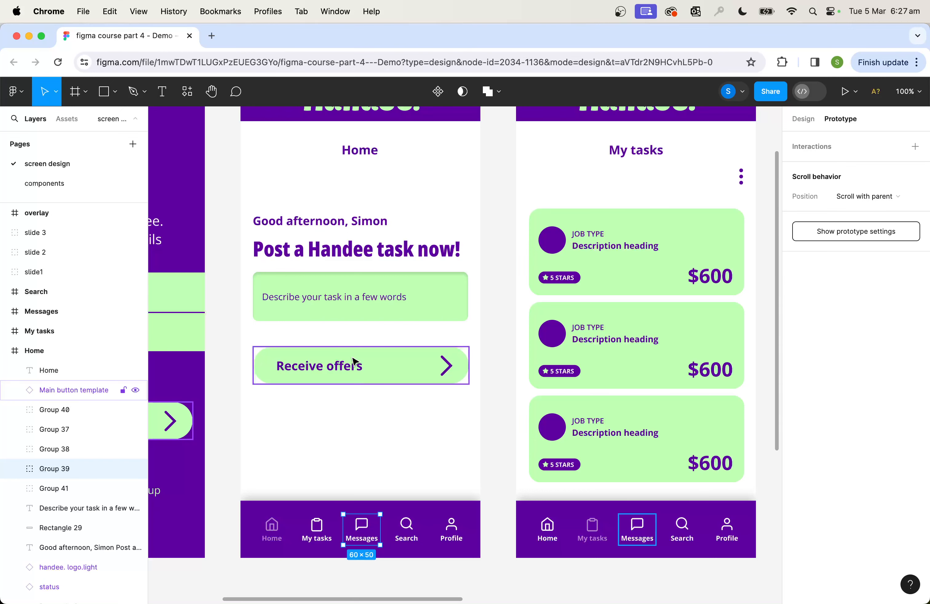
{"action": "scroll", "coordinate": [353, 363], "scroll_direction": "up", "scroll_amount": 4}
{"action": "scroll", "coordinate": [353, 363], "scroll_direction": "down", "scroll_amount": 2}
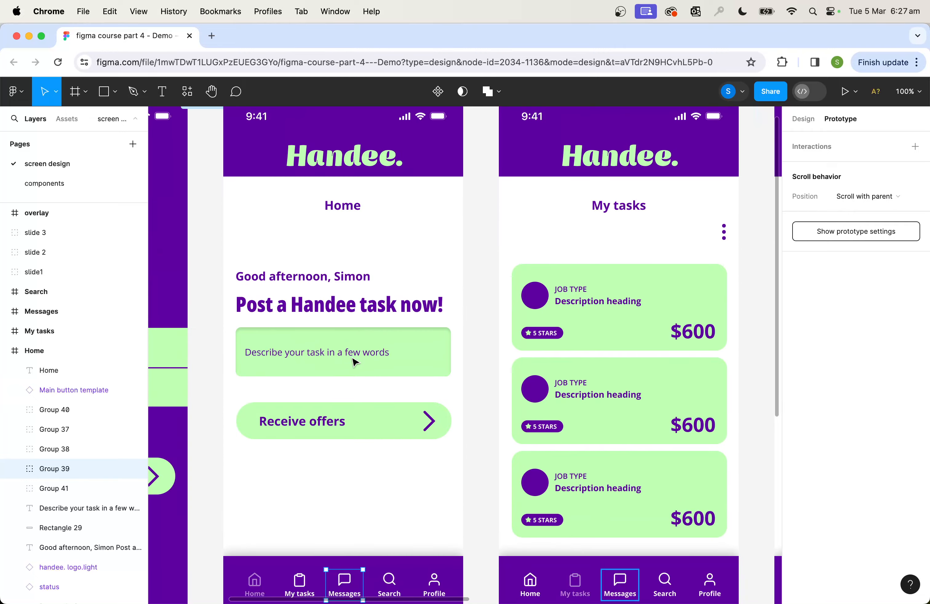
{"action": "scroll", "coordinate": [352, 362], "scroll_direction": "right", "scroll_amount": 8}
{"action": "scroll", "coordinate": [354, 362], "scroll_direction": "up", "scroll_amount": 3}
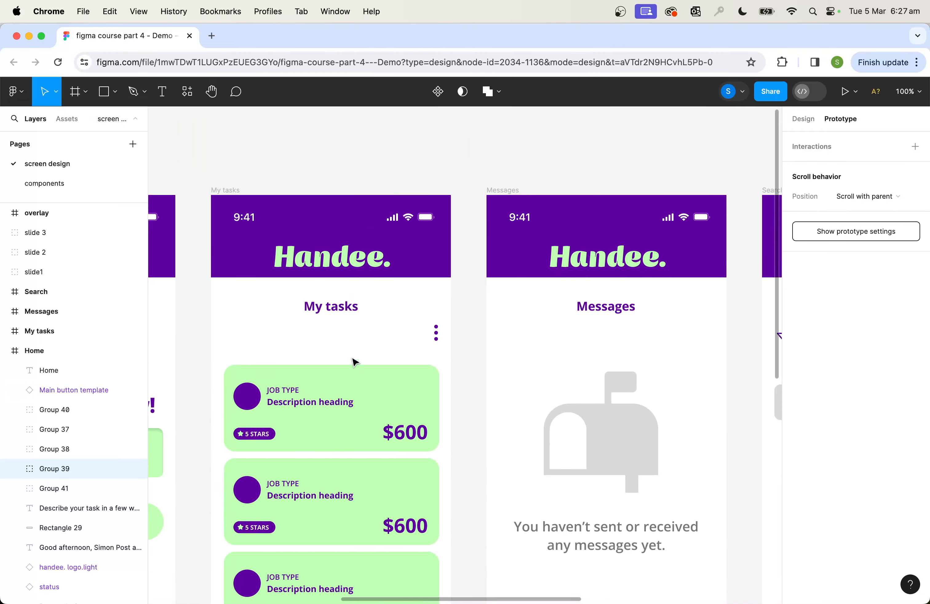
{"action": "scroll", "coordinate": [354, 363], "scroll_direction": "down", "scroll_amount": 1}
{"action": "scroll", "coordinate": [354, 363], "scroll_direction": "left", "scroll_amount": 6}
{"action": "scroll", "coordinate": [354, 363], "scroll_direction": "down", "scroll_amount": 4}
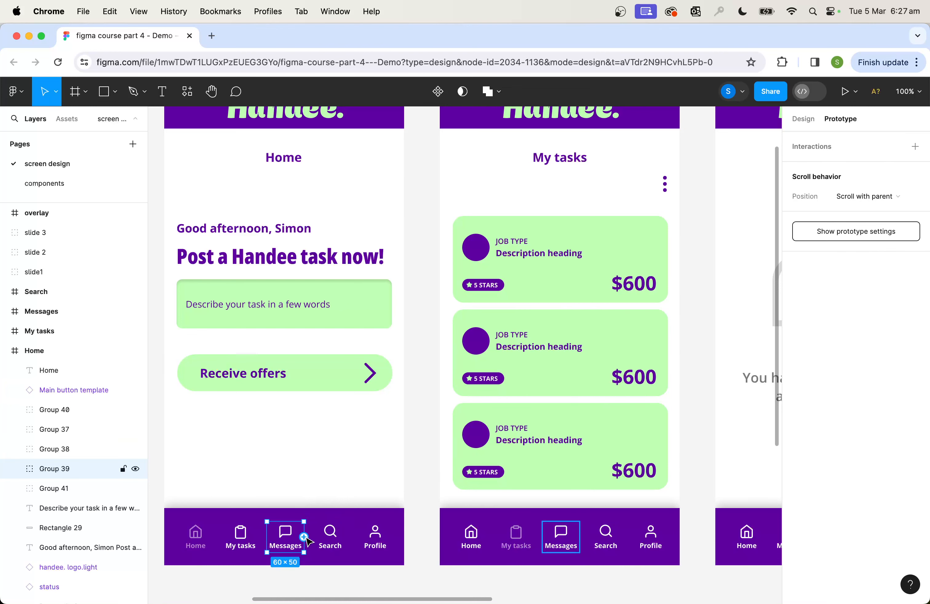
{"action": "left_click", "coordinate": [915, 147]}
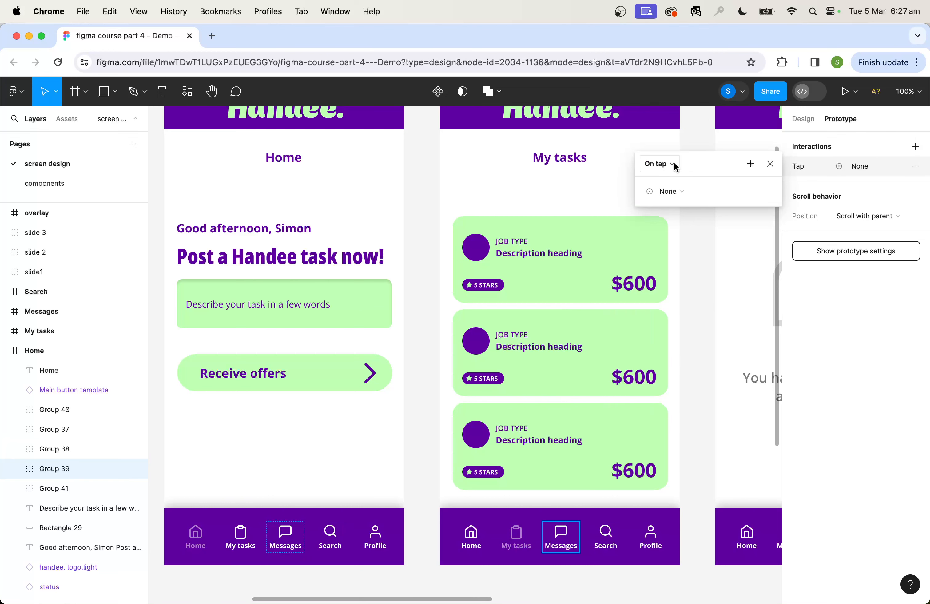
{"action": "left_click", "coordinate": [682, 191]}
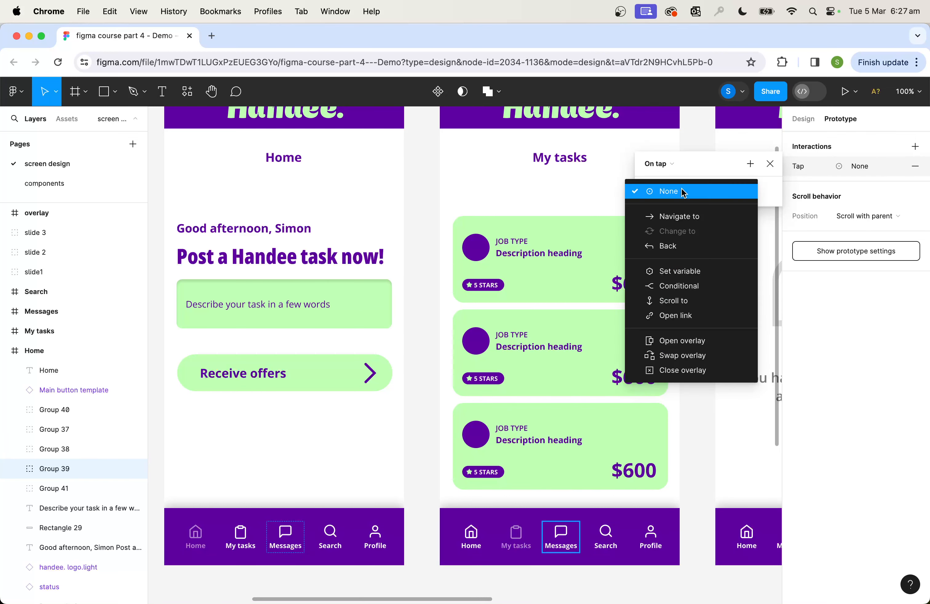
{"action": "left_click", "coordinate": [682, 218]}
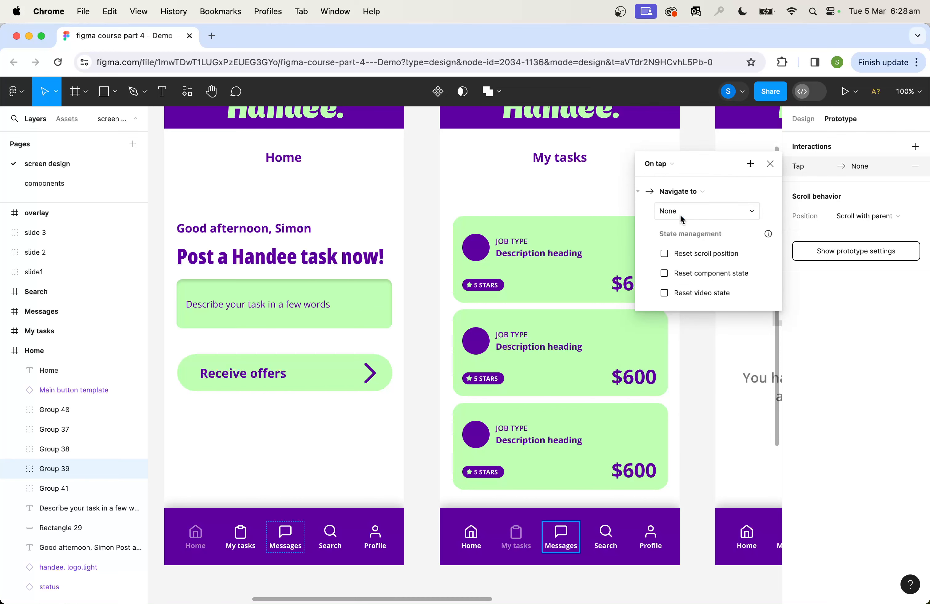
{"action": "left_click", "coordinate": [712, 214]}
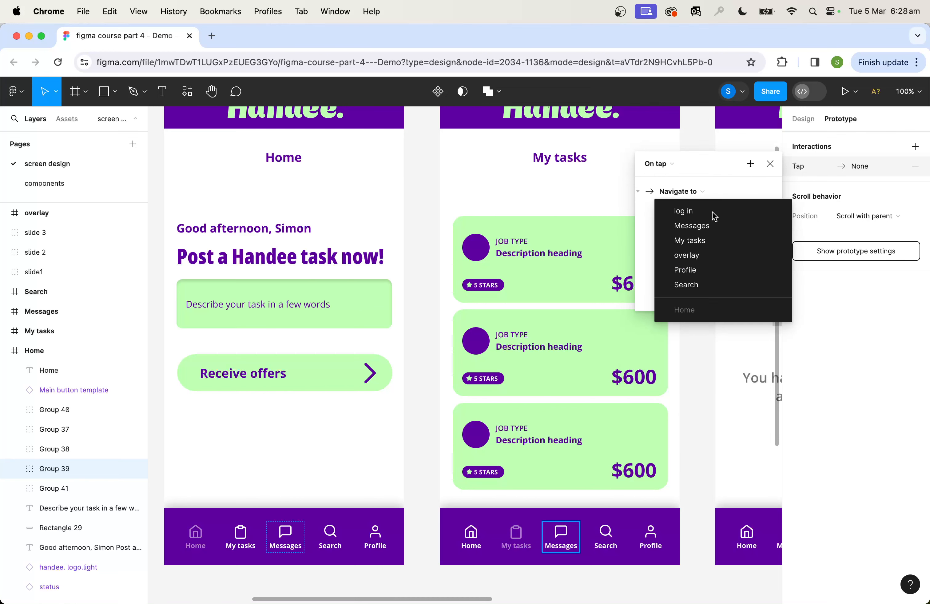
{"action": "left_click", "coordinate": [701, 228]}
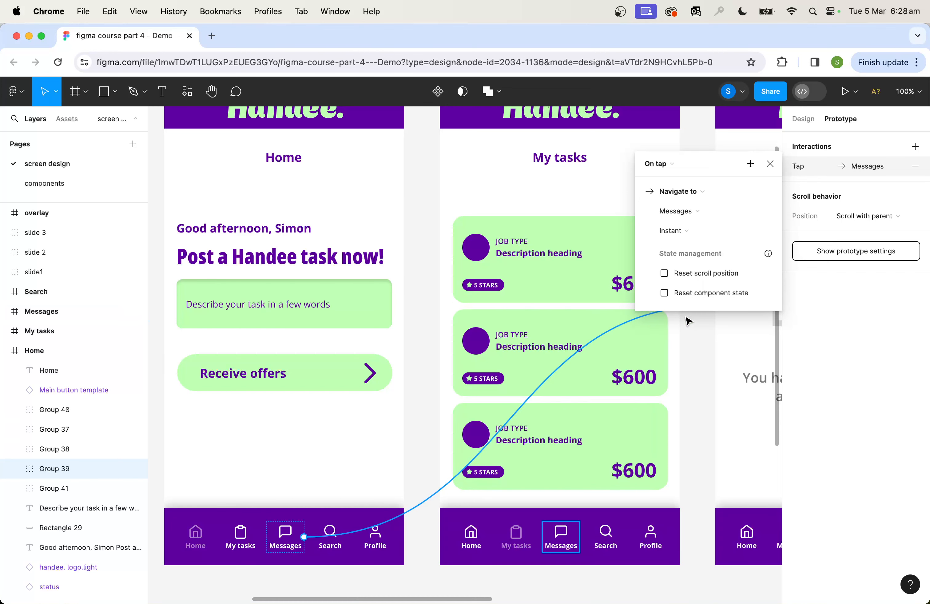
Set the animation of the connection from Home to Messages to Dissolve and close its settings
{"action": "left_click", "coordinate": [694, 235]}
{"action": "left_click", "coordinate": [693, 244]}
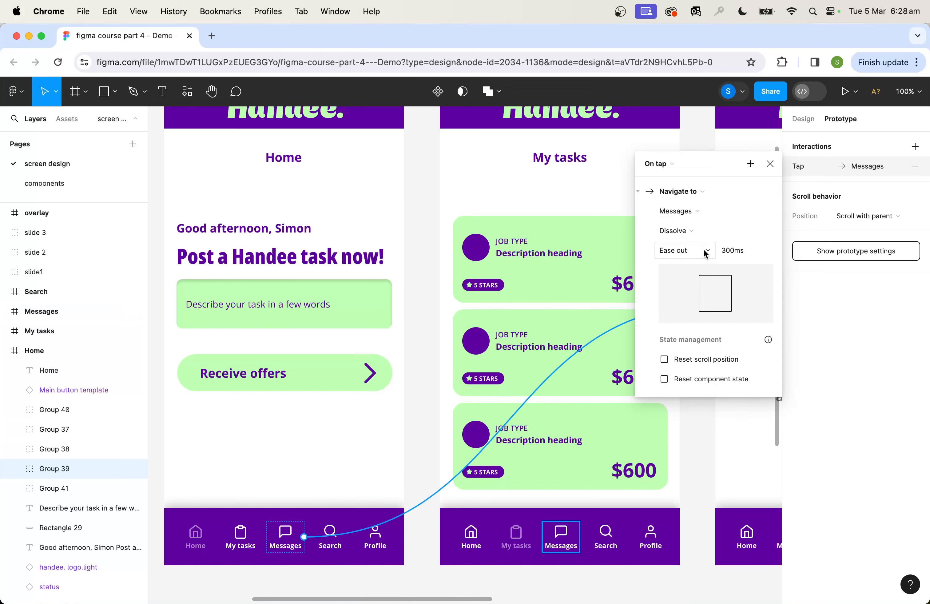
{"action": "left_click", "coordinate": [769, 168]}
Preview Flow 1 from the Home screen, test the Messages navigation item, and close the preview
{"action": "scroll", "coordinate": [377, 160], "scroll_direction": "up", "scroll_amount": 4}
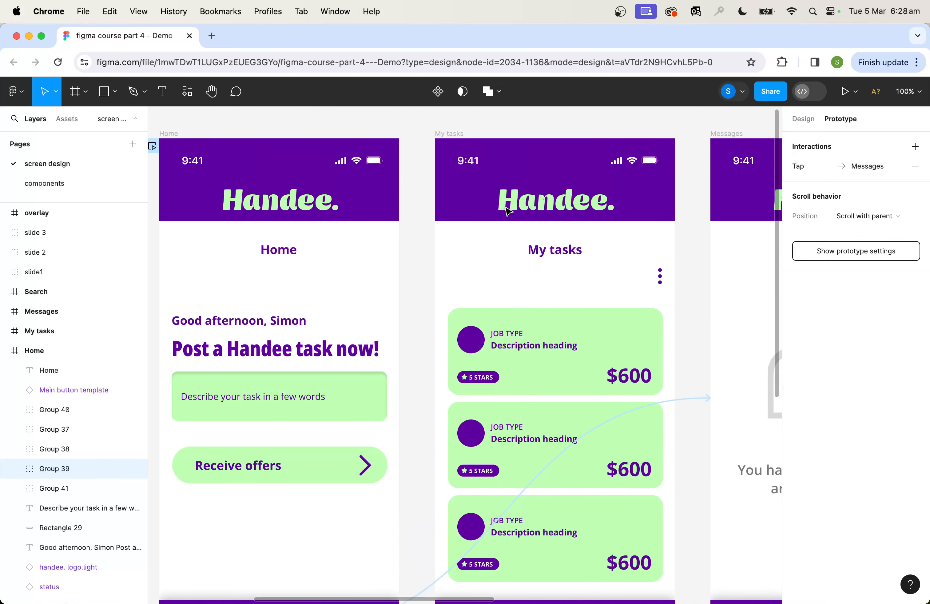
{"action": "scroll", "coordinate": [377, 160], "scroll_direction": "left", "scroll_amount": 8}
{"action": "left_click", "coordinate": [304, 131]}
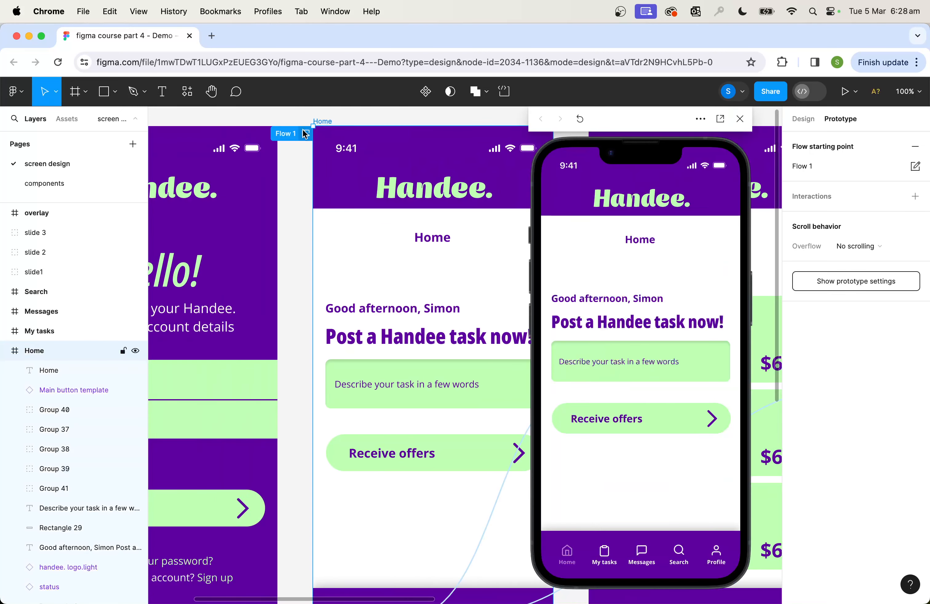
{"action": "left_click", "coordinate": [643, 556]}
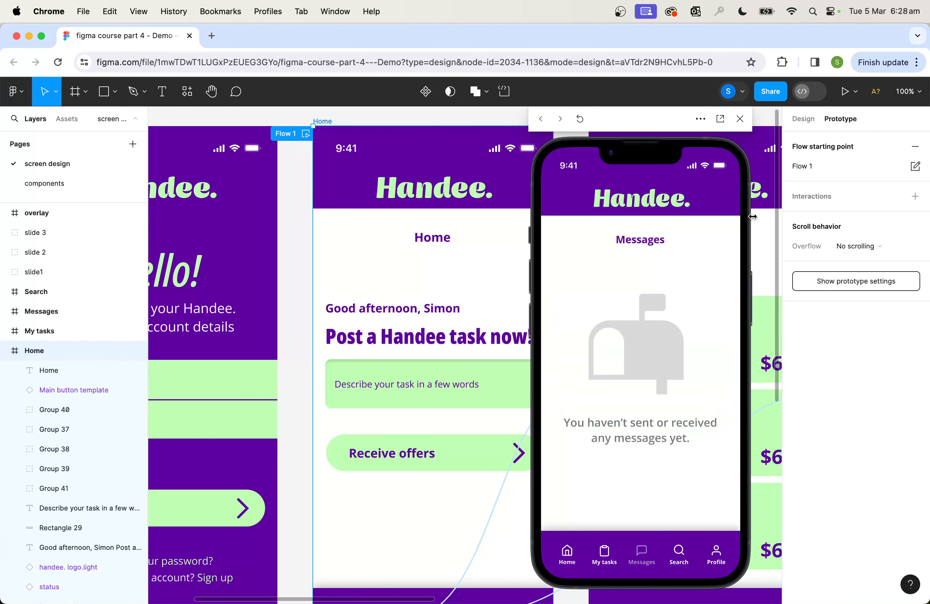
{"action": "left_click", "coordinate": [740, 118]}
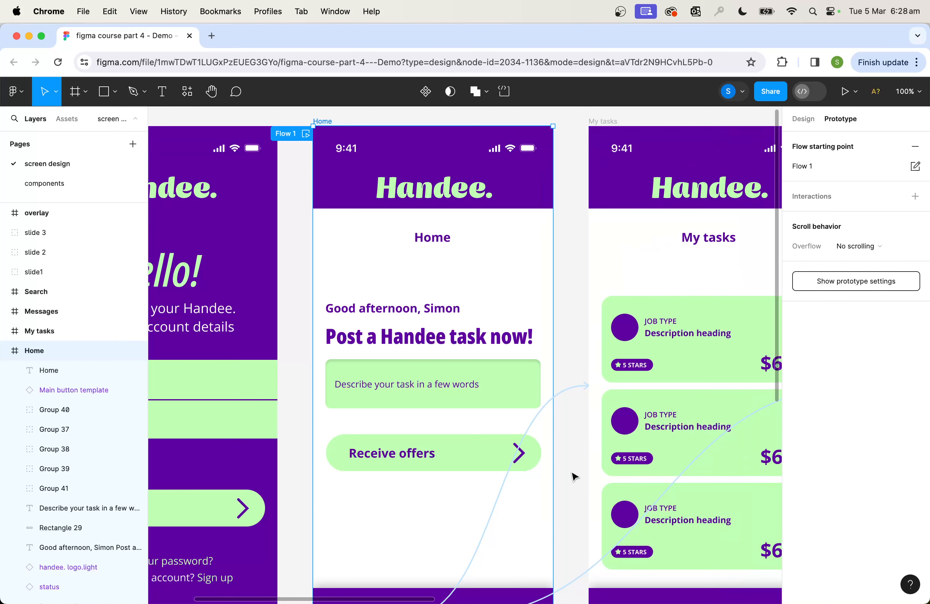
Link the Home screen's Search navigation item to the Search screen with On tap, Navigate to and a Dissolve animation
{"action": "left_click", "coordinate": [575, 497]}
{"action": "left_click_drag", "start_coordinate": [572, 501], "coordinate": [538, 386]}
{"action": "left_click", "coordinate": [445, 504]}
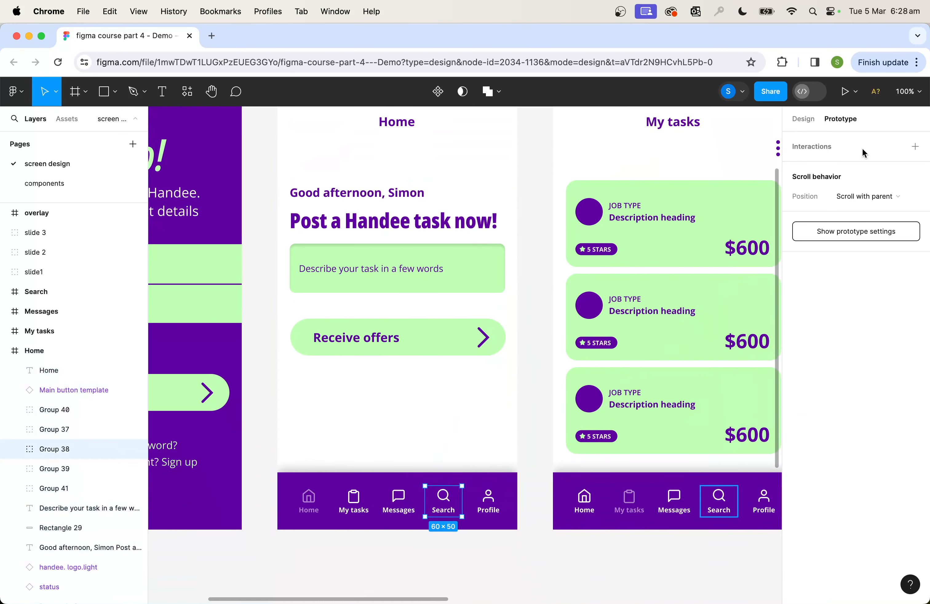
{"action": "left_click", "coordinate": [916, 147]}
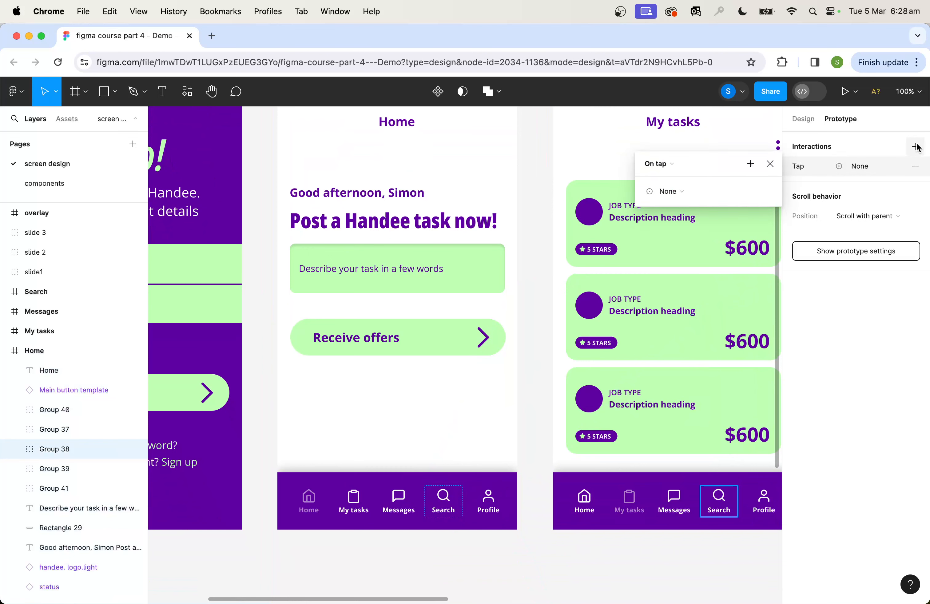
{"action": "left_click", "coordinate": [672, 165]}
{"action": "left_click", "coordinate": [674, 163]}
{"action": "left_click", "coordinate": [675, 193]}
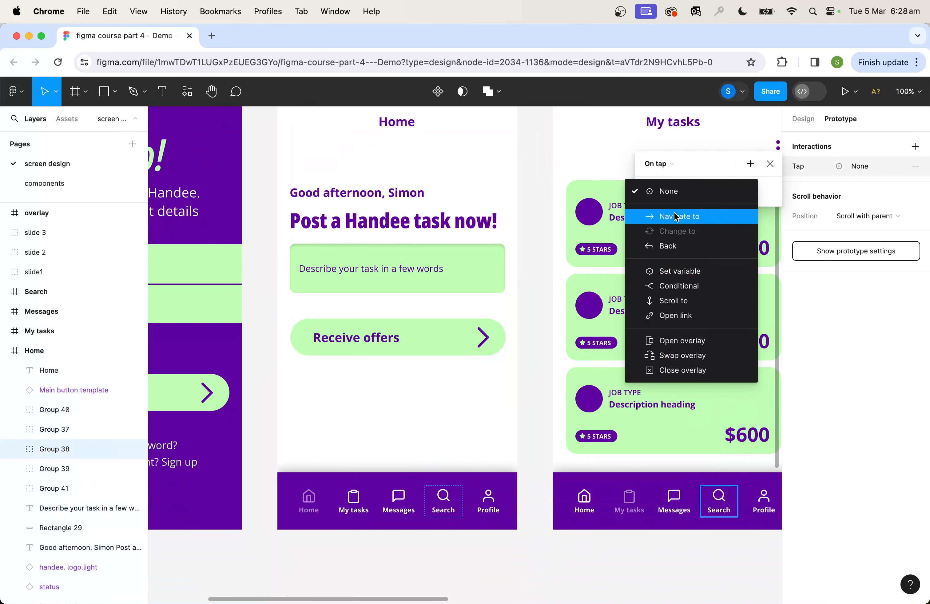
{"action": "left_click", "coordinate": [684, 214]}
{"action": "left_click", "coordinate": [728, 211]}
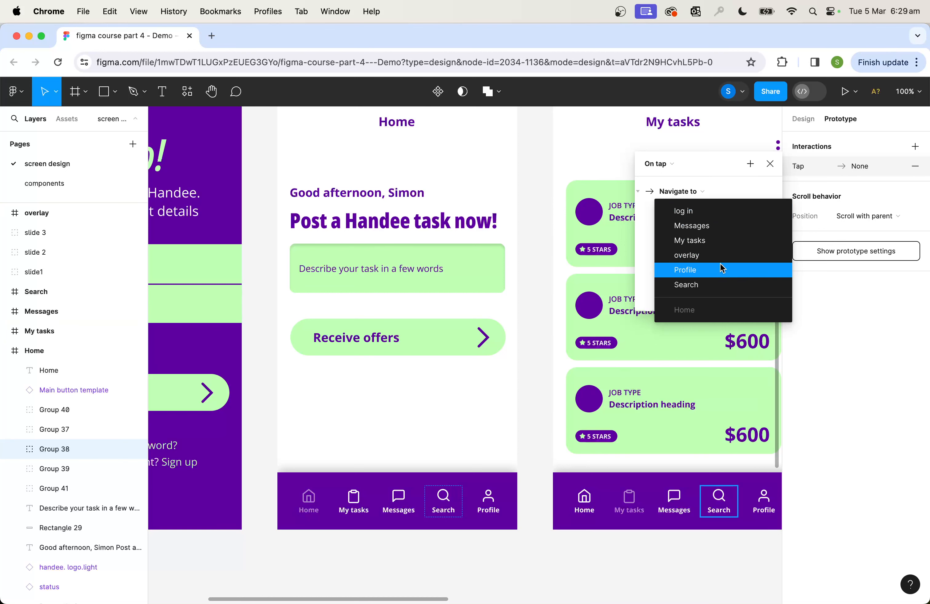
{"action": "left_click", "coordinate": [716, 285]}
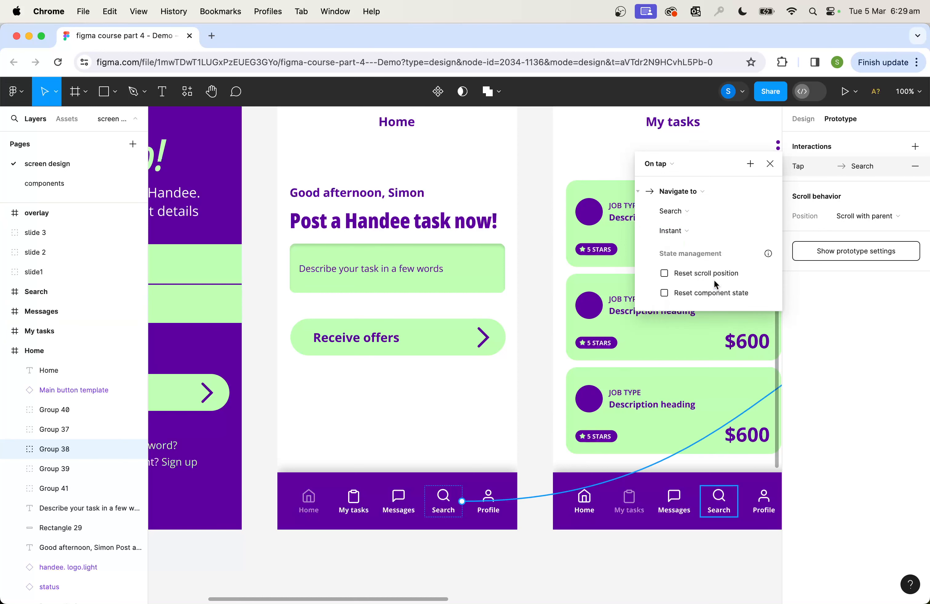
{"action": "left_click", "coordinate": [675, 232]}
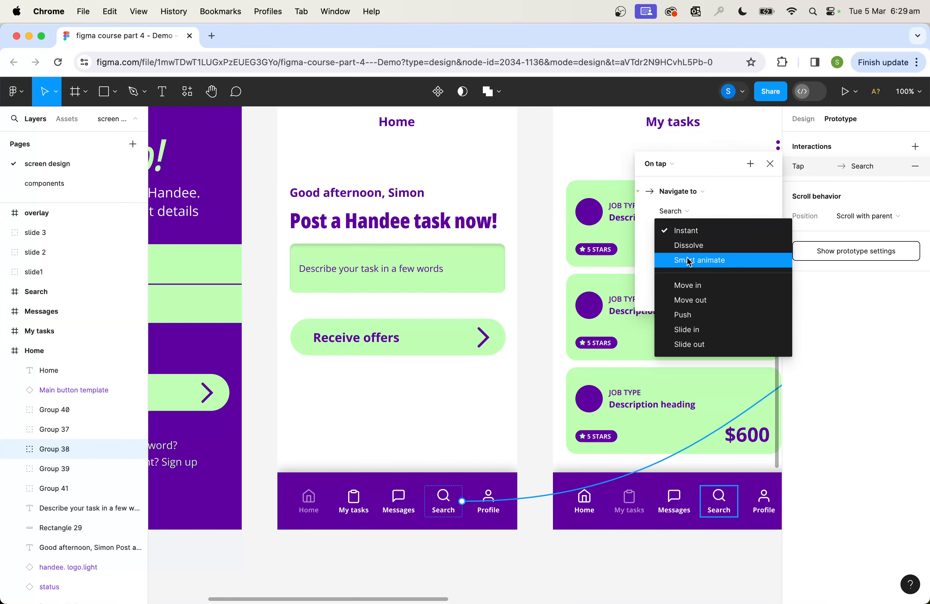
{"action": "left_click", "coordinate": [689, 245]}
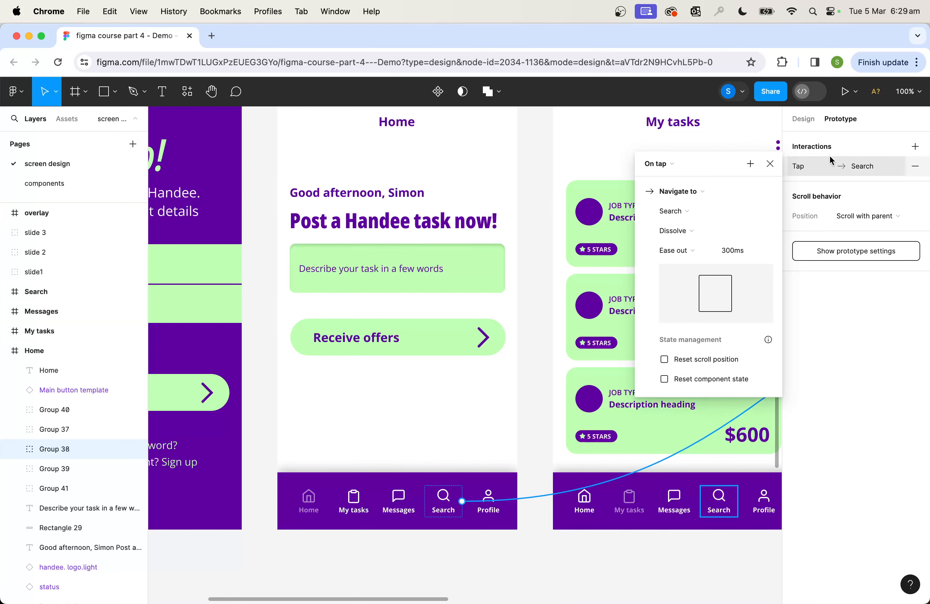
Link the Home screen's Profile navigation item to the Profile screen with On tap, Navigate to and a Dissolve animation
{"action": "left_click", "coordinate": [486, 500]}
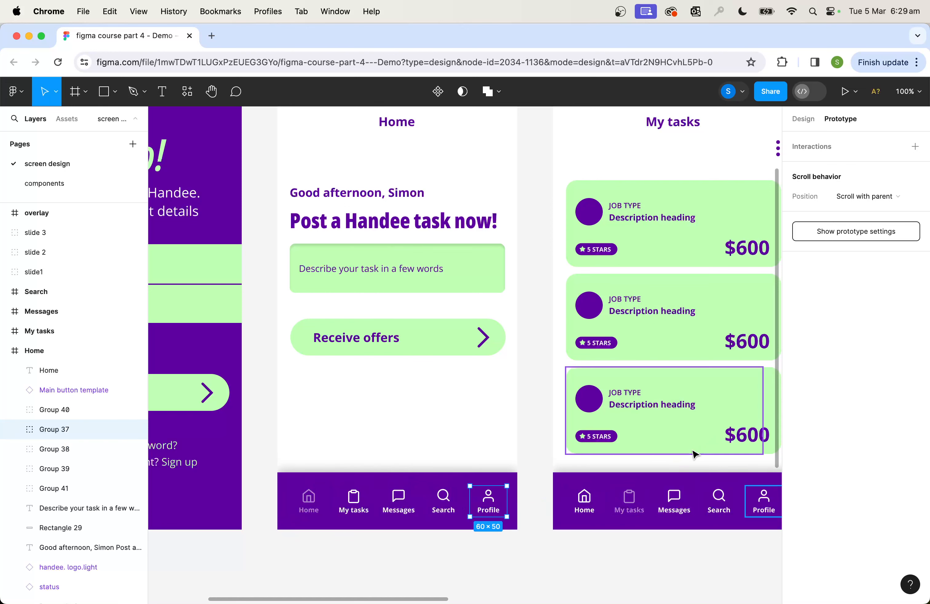
{"action": "left_click", "coordinate": [915, 147]}
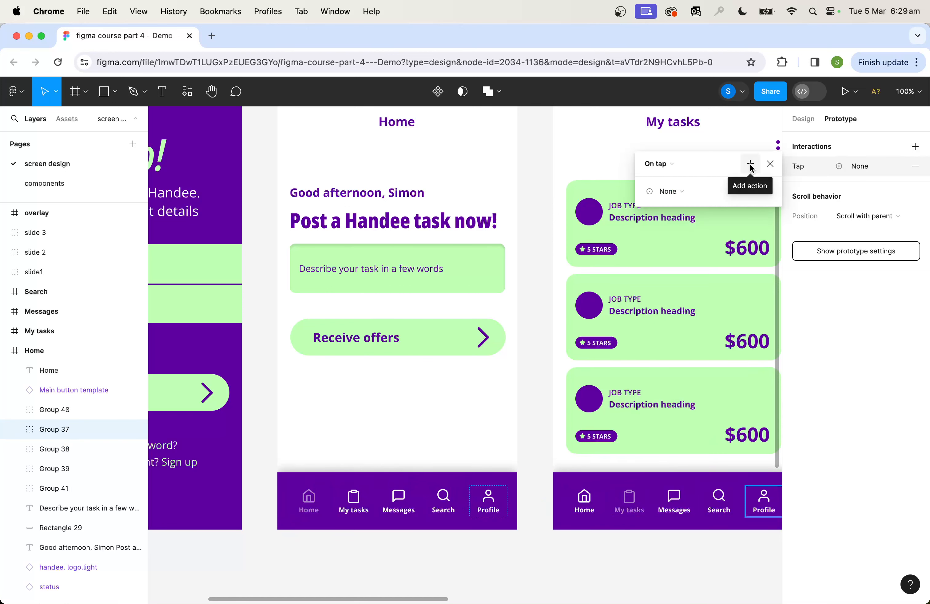
{"action": "left_click", "coordinate": [672, 163]}
{"action": "left_click", "coordinate": [674, 165]}
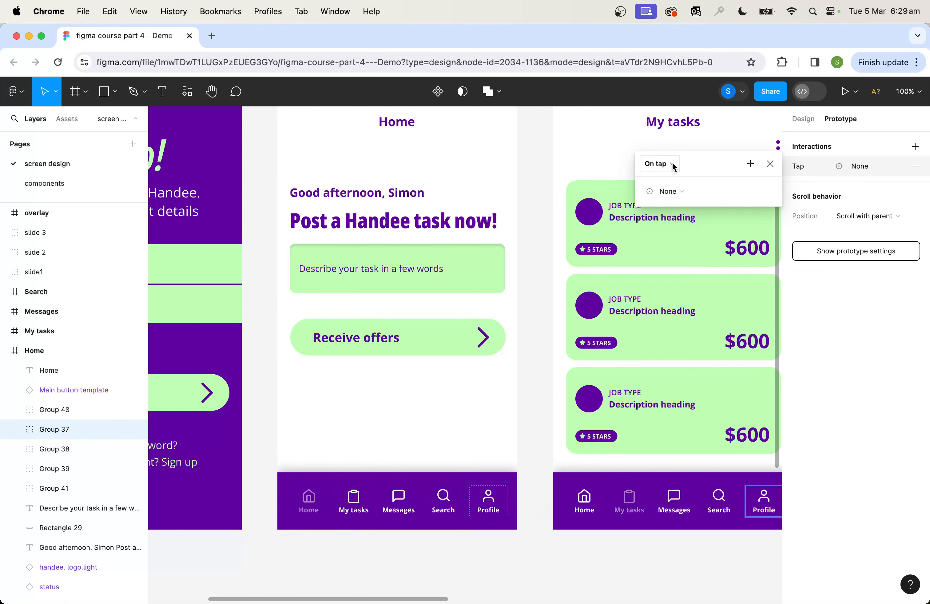
{"action": "left_click", "coordinate": [680, 190]}
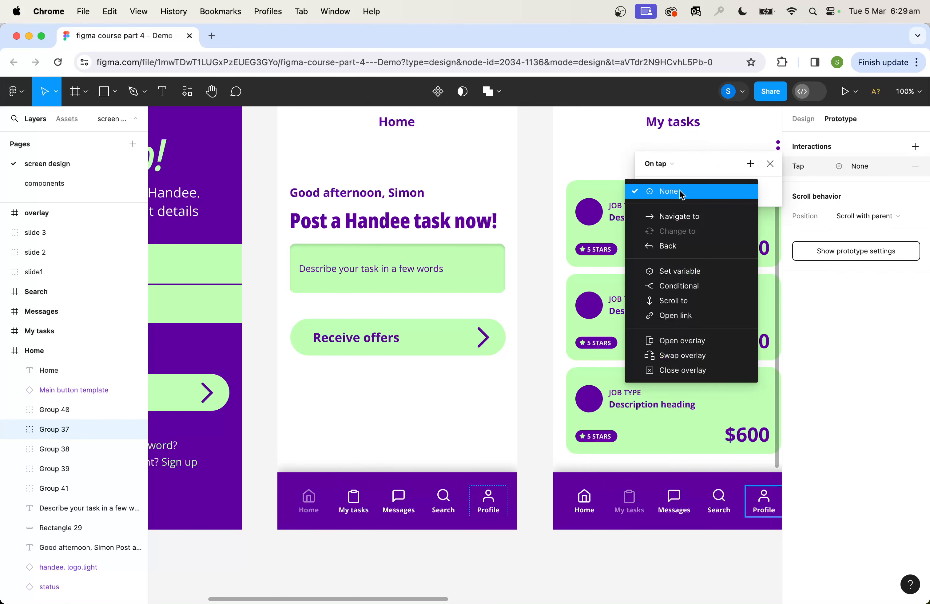
{"action": "left_click", "coordinate": [681, 217]}
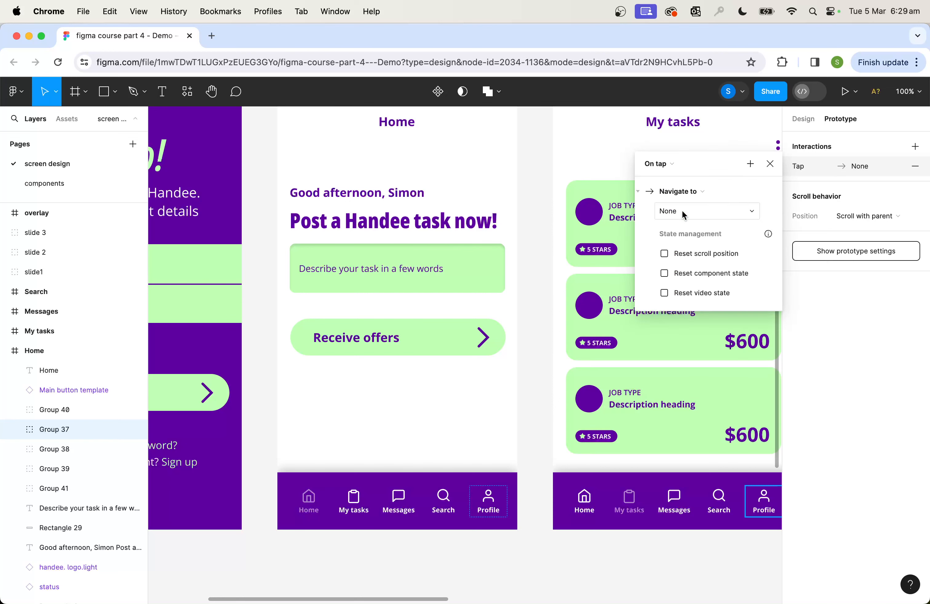
{"action": "left_click", "coordinate": [682, 211]}
{"action": "left_click", "coordinate": [684, 271]}
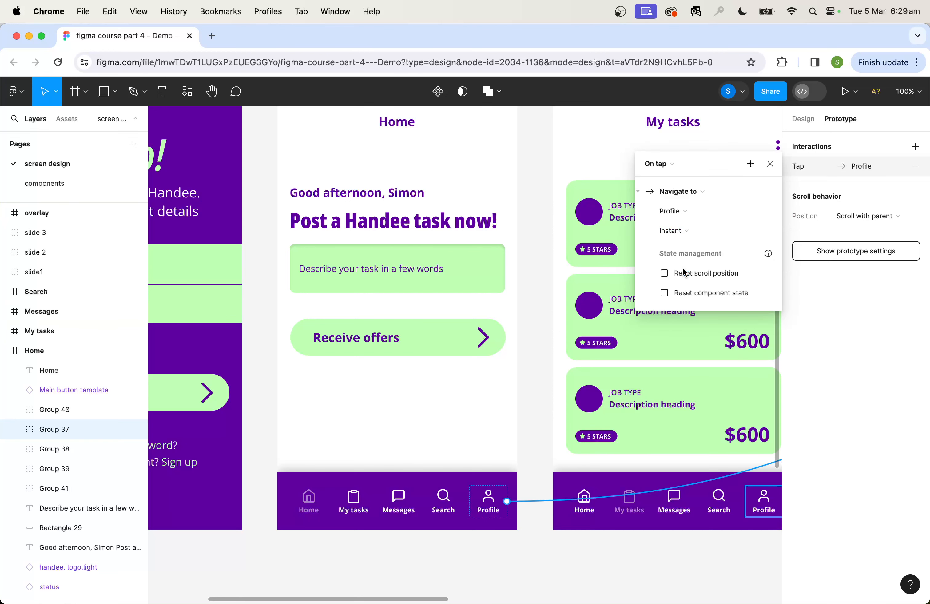
{"action": "left_click", "coordinate": [697, 235]}
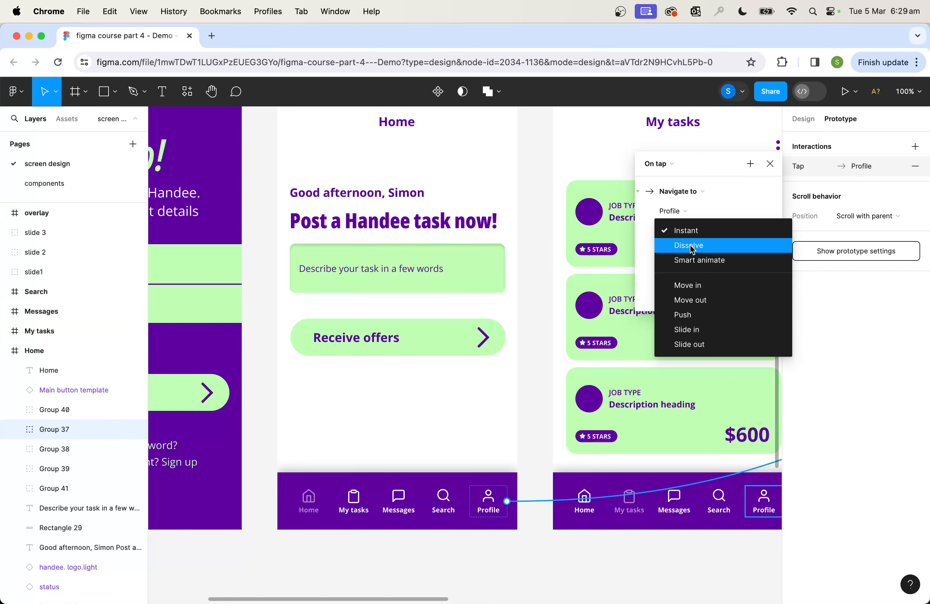
{"action": "left_click", "coordinate": [690, 244]}
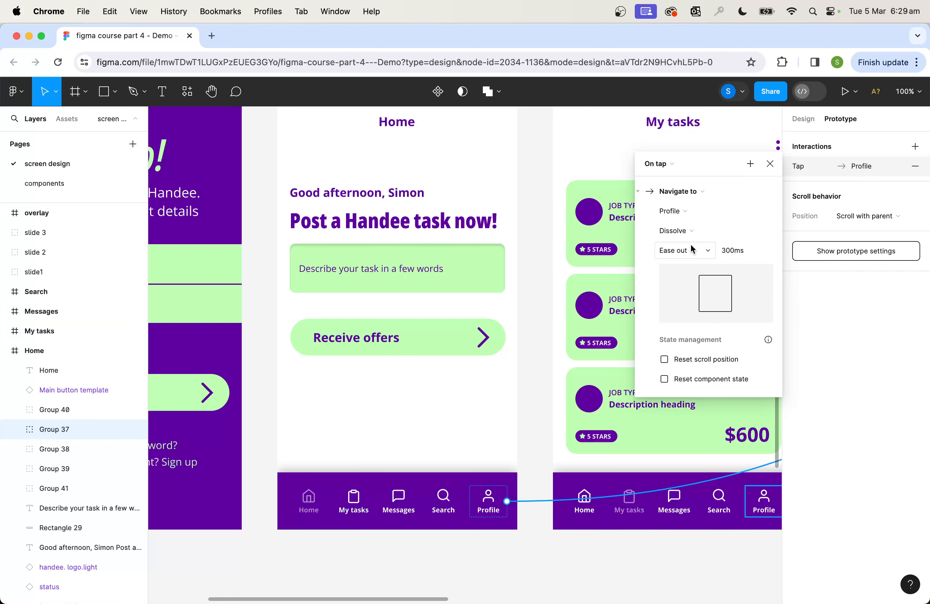
{"action": "left_click", "coordinate": [823, 309]}
Preview Flow 1 from the Home screen and test the Profile navigation item
{"action": "scroll", "coordinate": [455, 180], "scroll_direction": "up", "scroll_amount": 5}
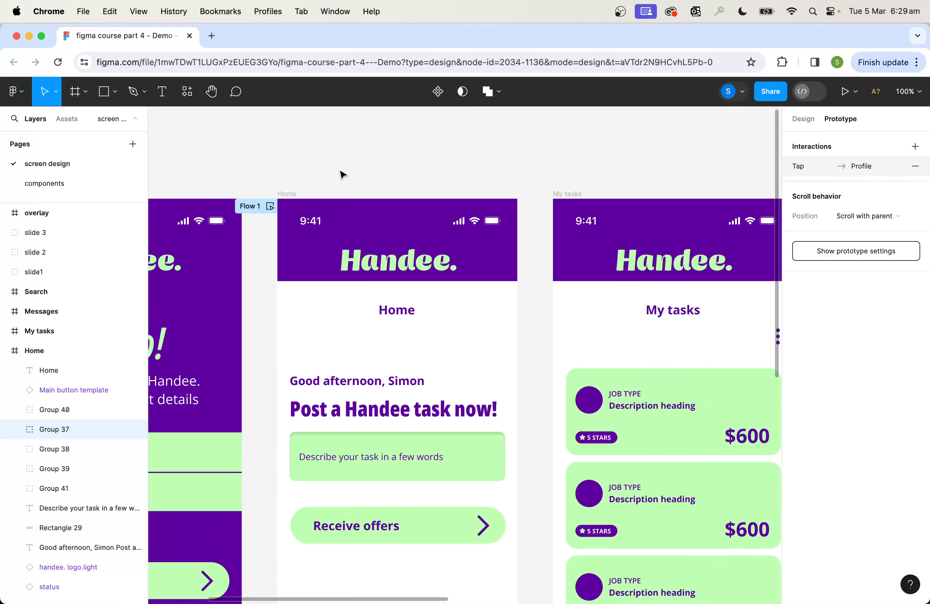
{"action": "left_click", "coordinate": [268, 205]}
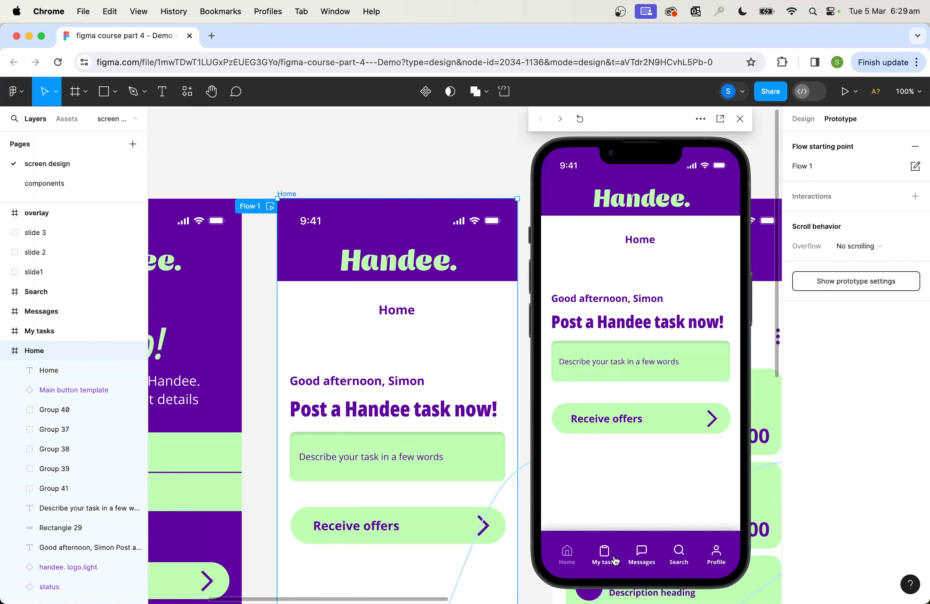
{"action": "left_click", "coordinate": [717, 554]}
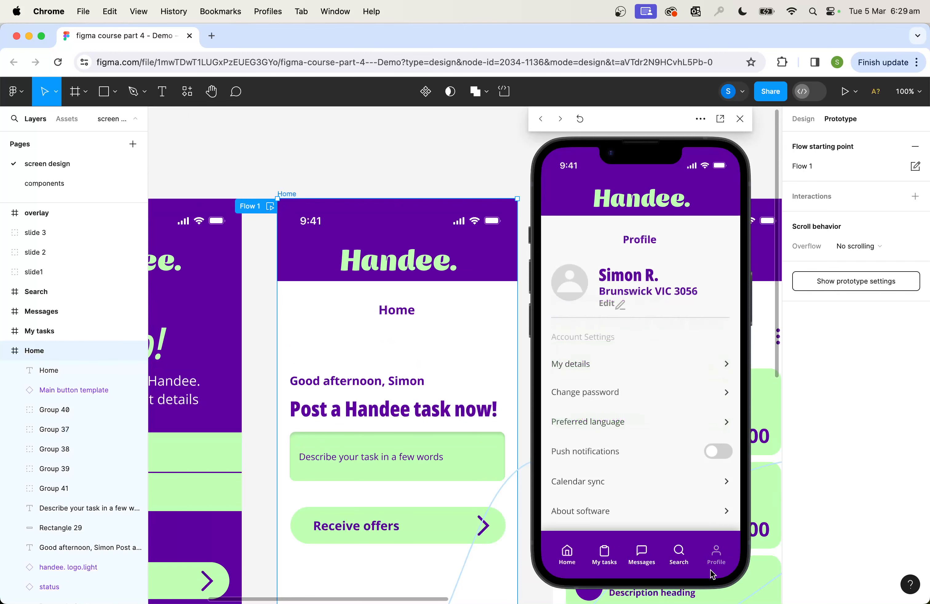